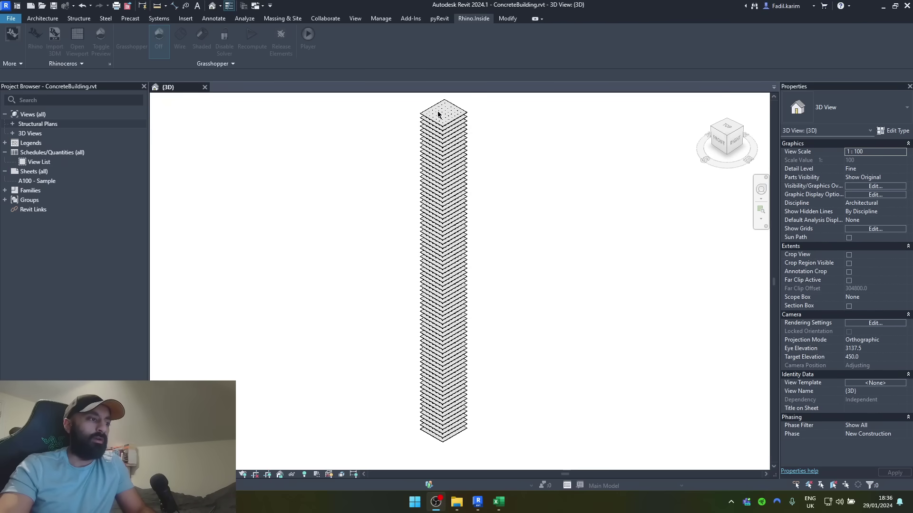
# Create a new sheet 1001 using the A1 Metric title block
pyautogui.scroll(5, 468, 107)
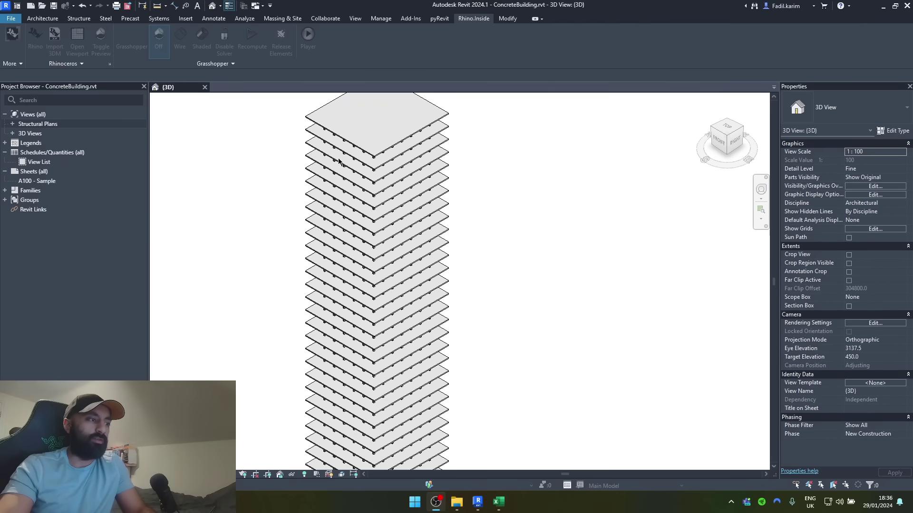
pyautogui.scroll(-5, 486, 312)
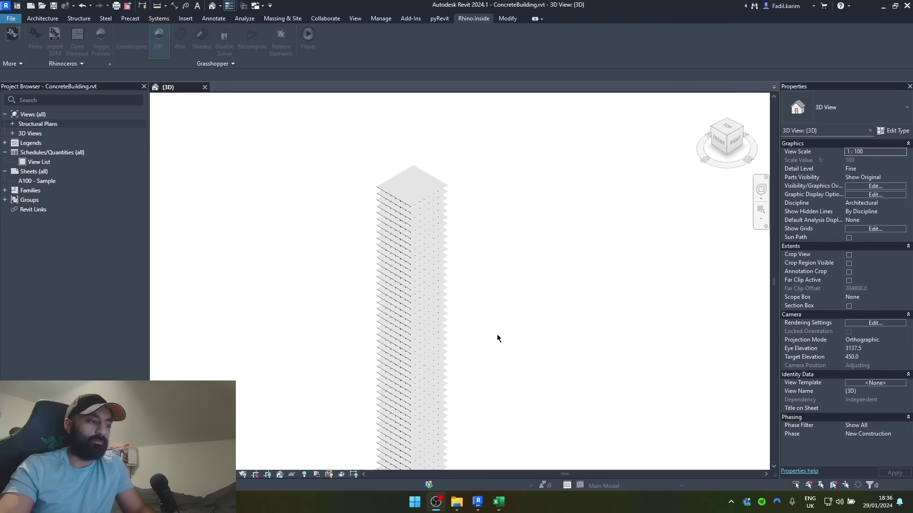
pyautogui.moveTo(521, 327); pyautogui.dragTo(566, 215, button='middle')
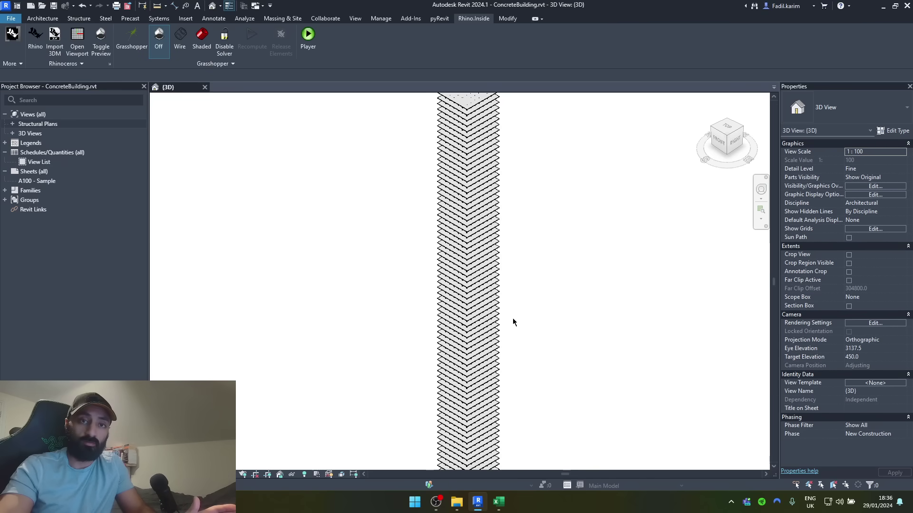
pyautogui.scroll(-2, 564, 346)
pyautogui.scroll(2, 540, 255)
pyautogui.scroll(-1, 511, 346)
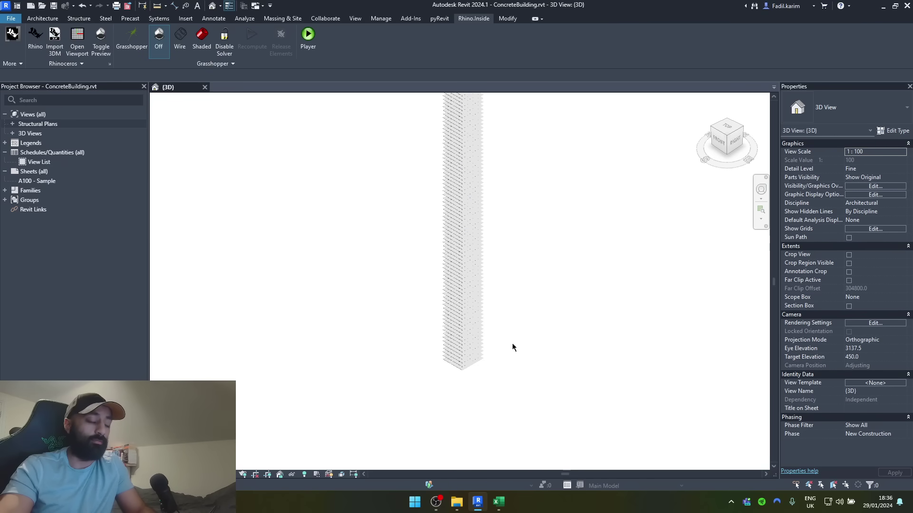
pyautogui.scroll(2, 499, 289)
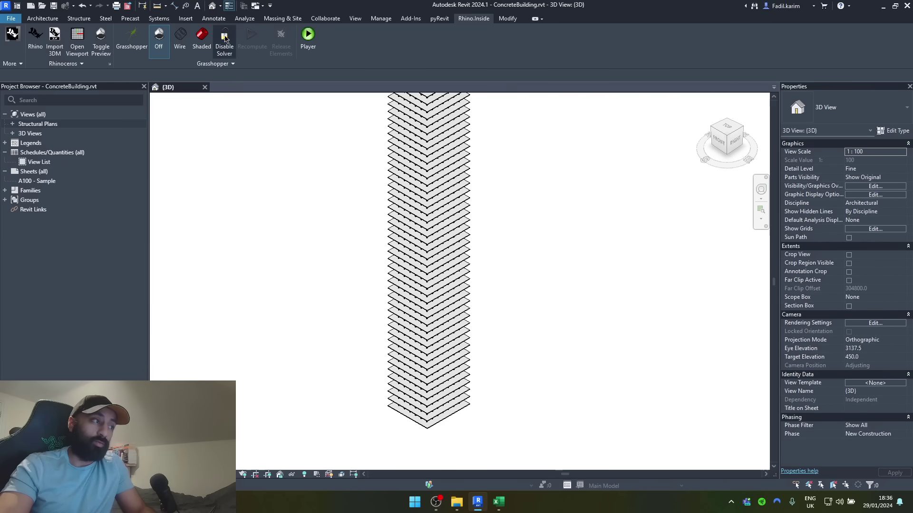
pyautogui.click(355, 18)
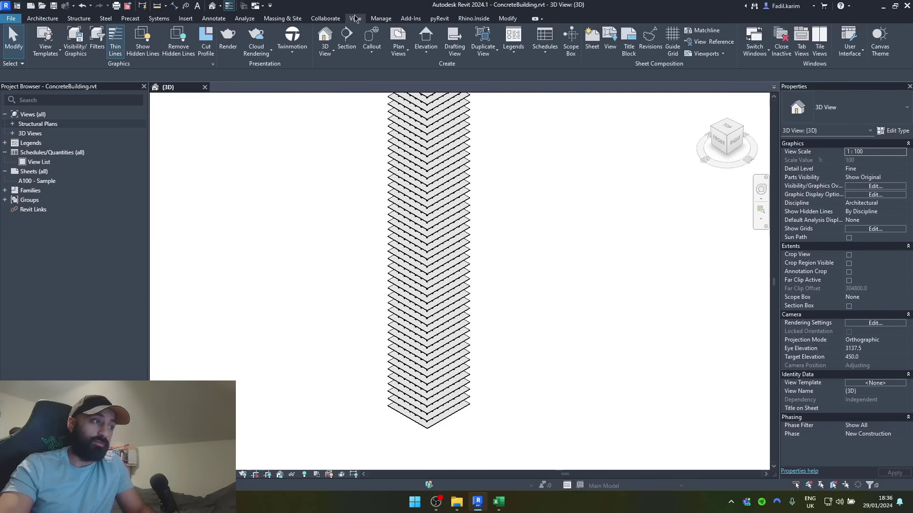
pyautogui.click(592, 45)
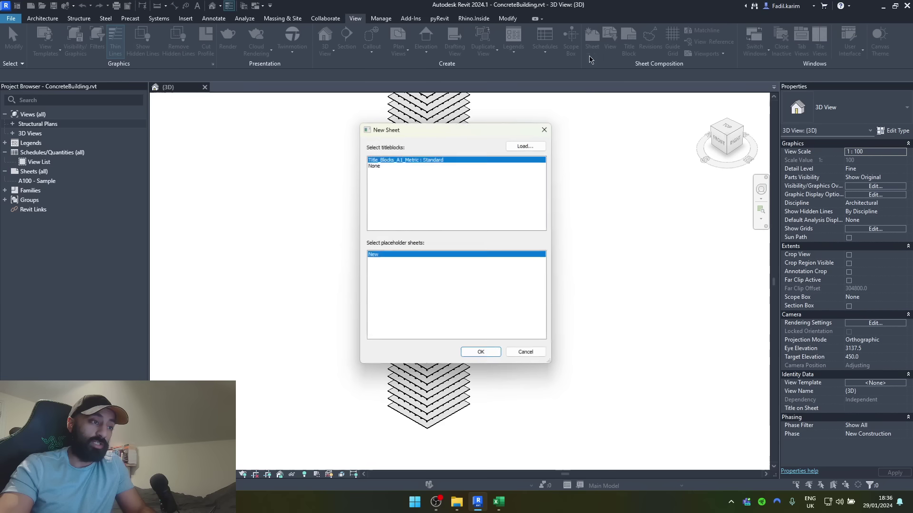
pyautogui.click(482, 352)
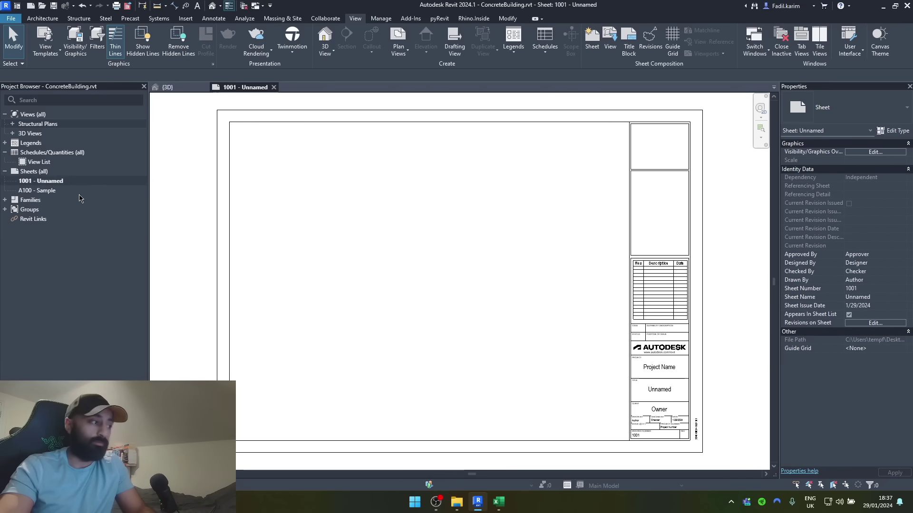
# Rename the new sheet, entering 1000 as its number
pyautogui.rightClick(30, 183)
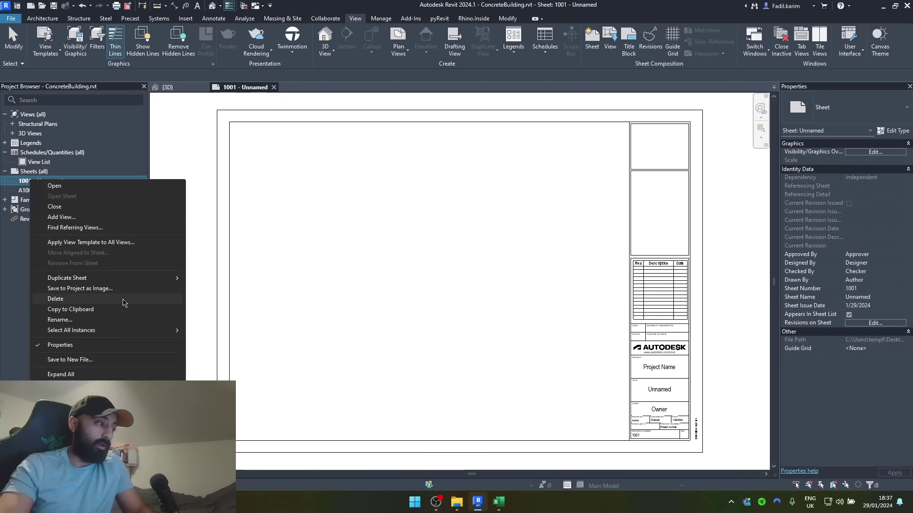
pyautogui.click(93, 319)
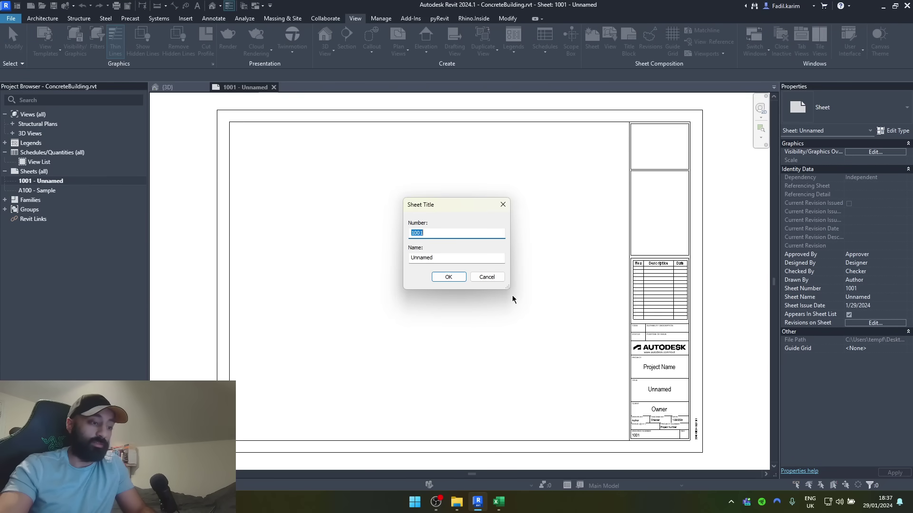
pyautogui.write('1000')
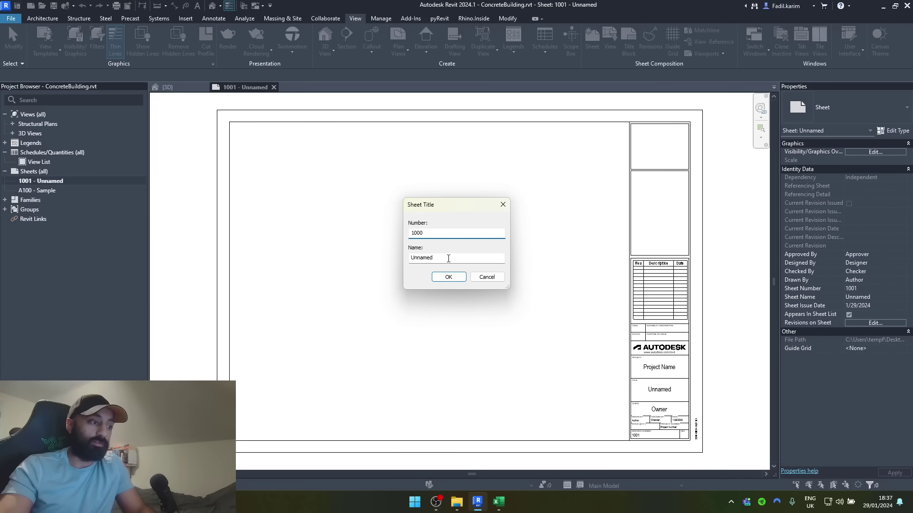
pyautogui.moveTo(434, 258); pyautogui.dragTo(410, 258)
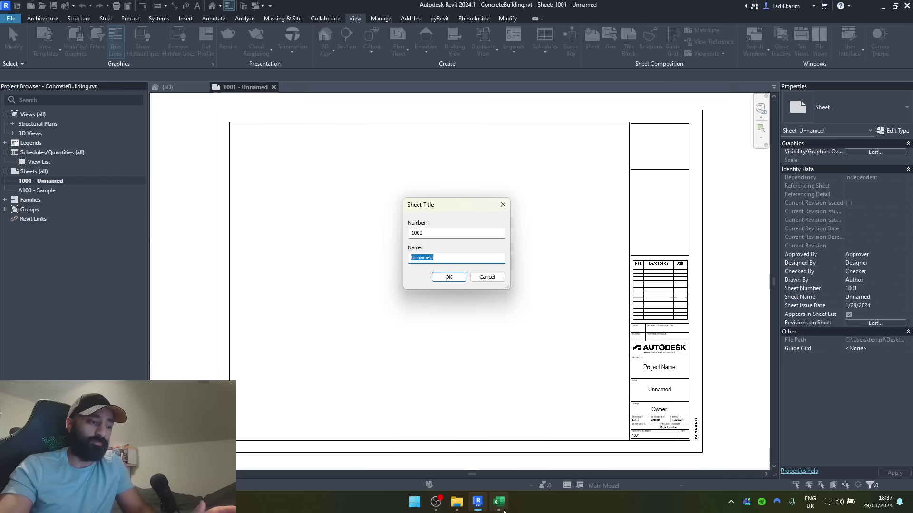
pyautogui.moveTo(504, 511)
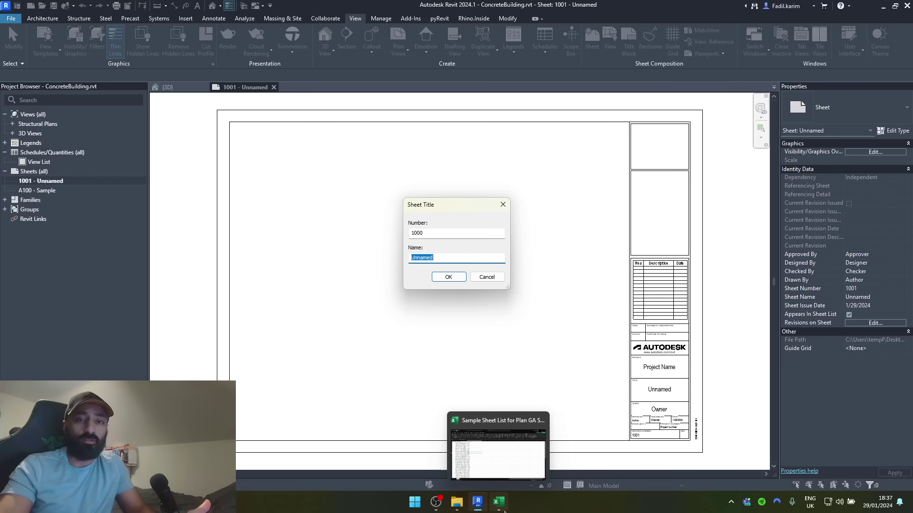
pyautogui.click(504, 511)
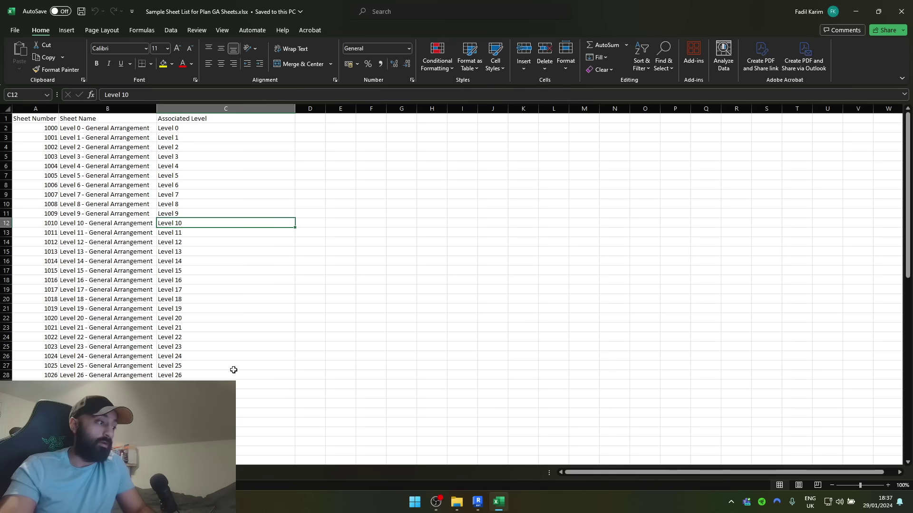
pyautogui.scroll(-8, 244, 352)
pyautogui.scroll(-10, 244, 354)
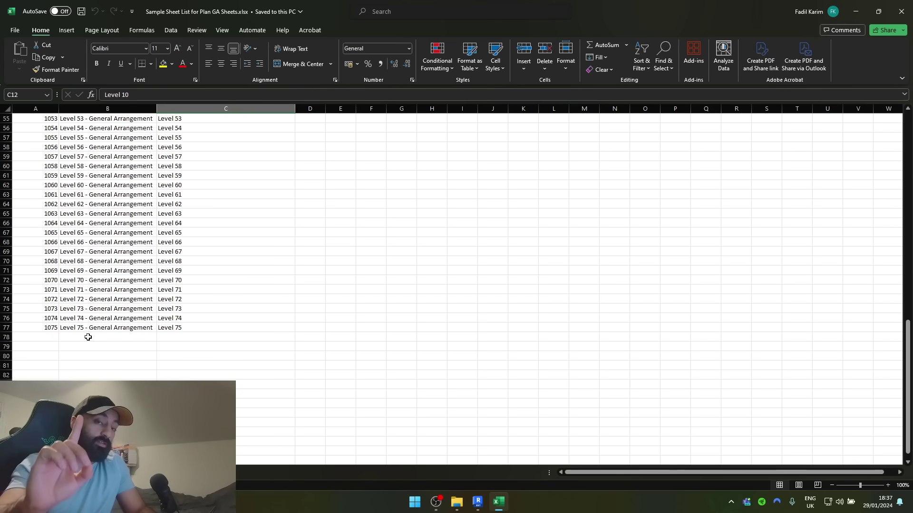
pyautogui.scroll(10, 88, 337)
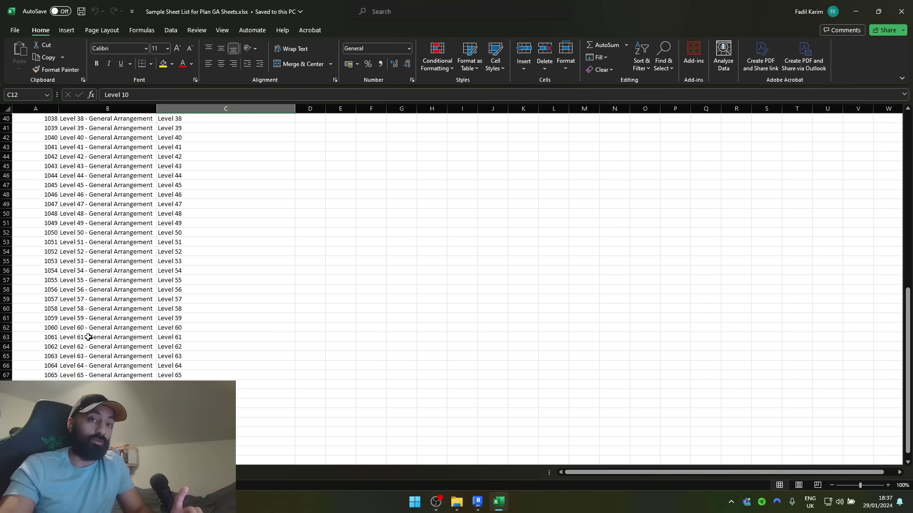
pyautogui.scroll(8, 88, 337)
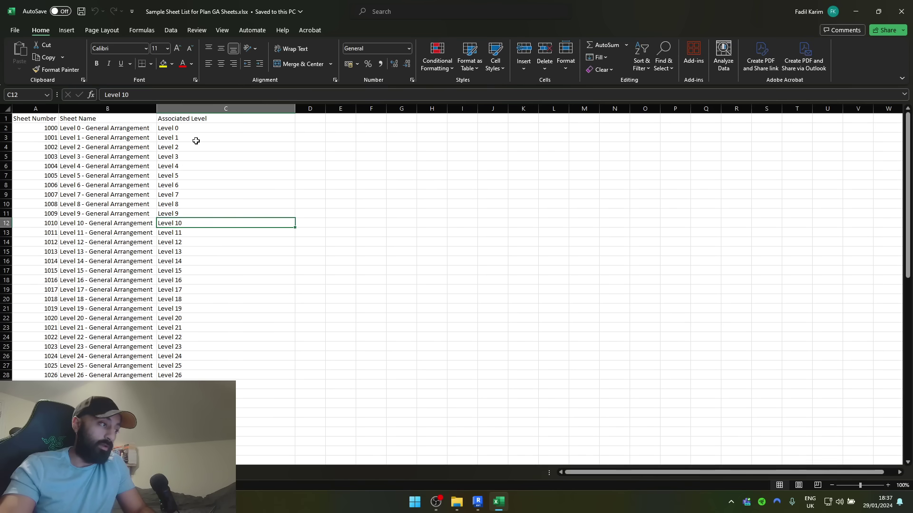
pyautogui.click(193, 131)
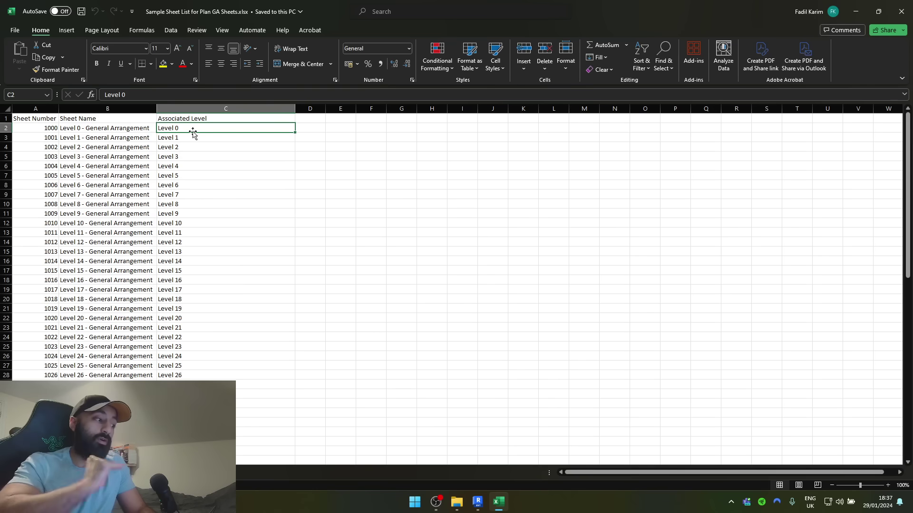
pyautogui.scroll(-16, 188, 219)
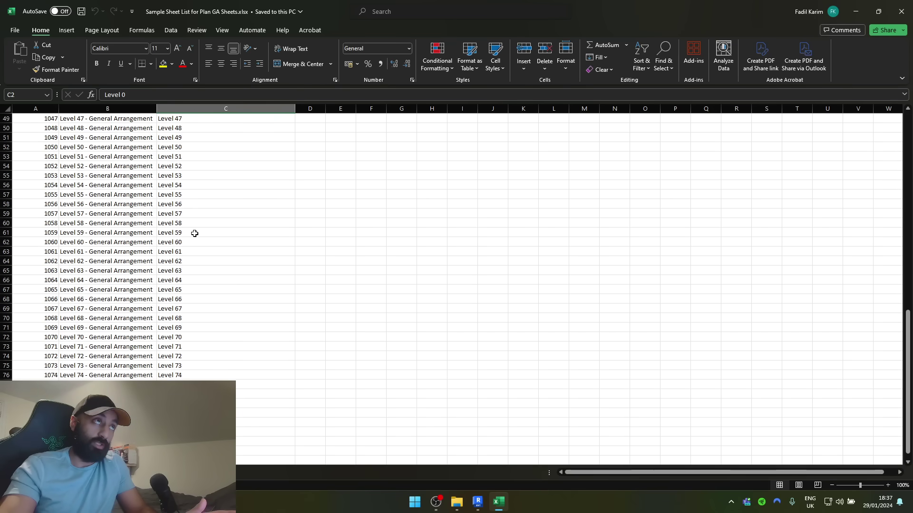
pyautogui.scroll(-2, 98, 336)
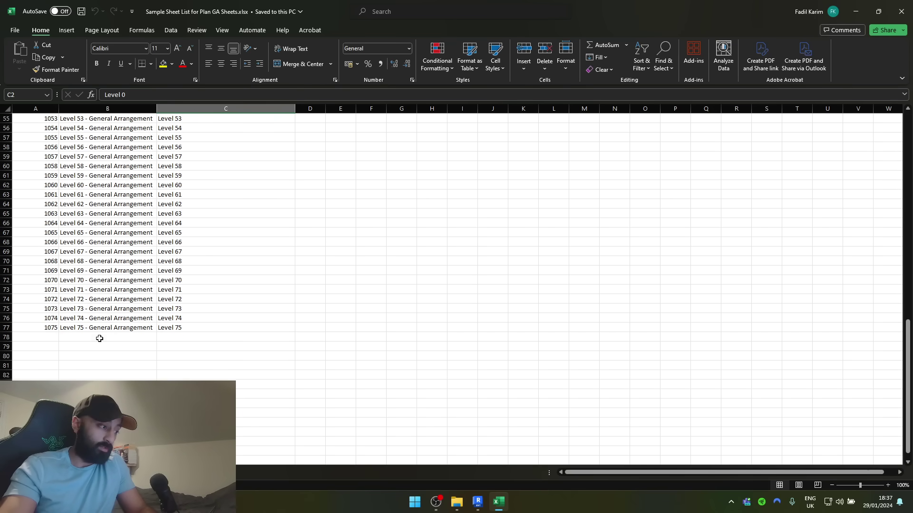
# Add row 78 with sheet 1100 named 'Sections Sheet 1' below the list
pyautogui.click(48, 336)
pyautogui.write('1100')
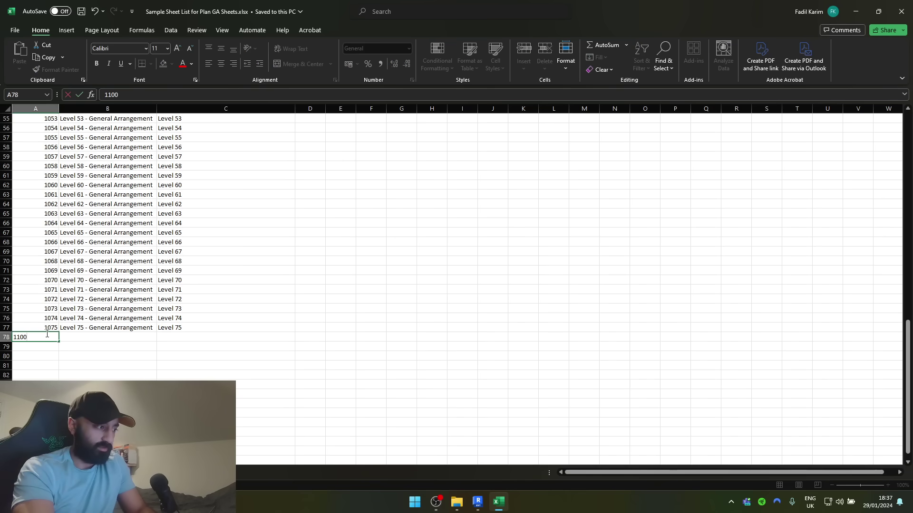
pyautogui.press('Tab')
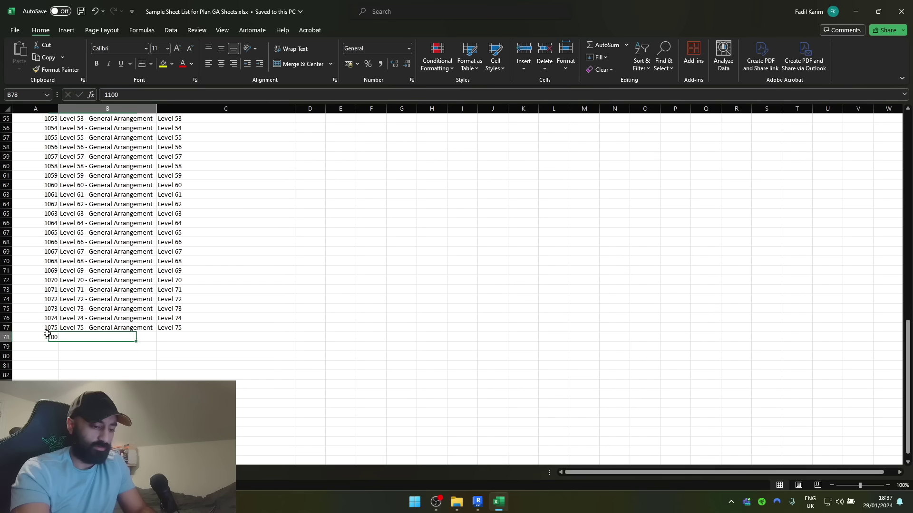
pyautogui.write('sECTION')
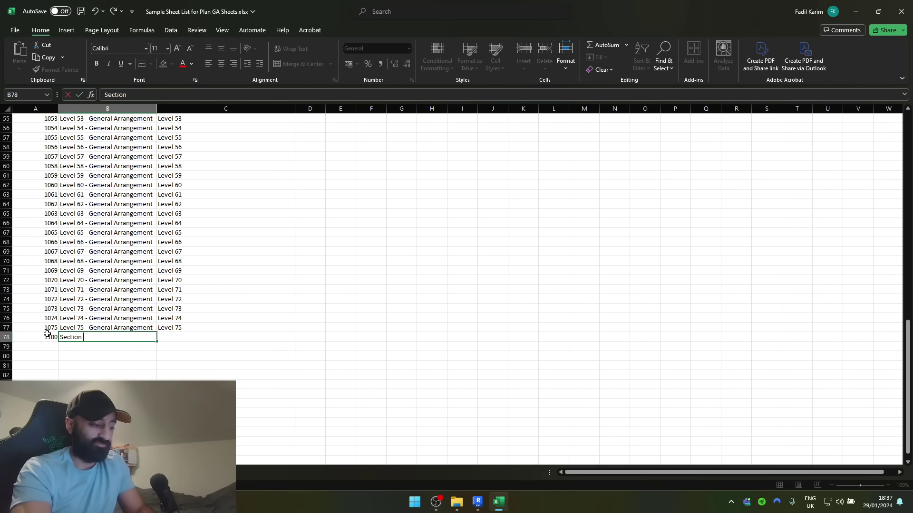
pyautogui.press('Return')
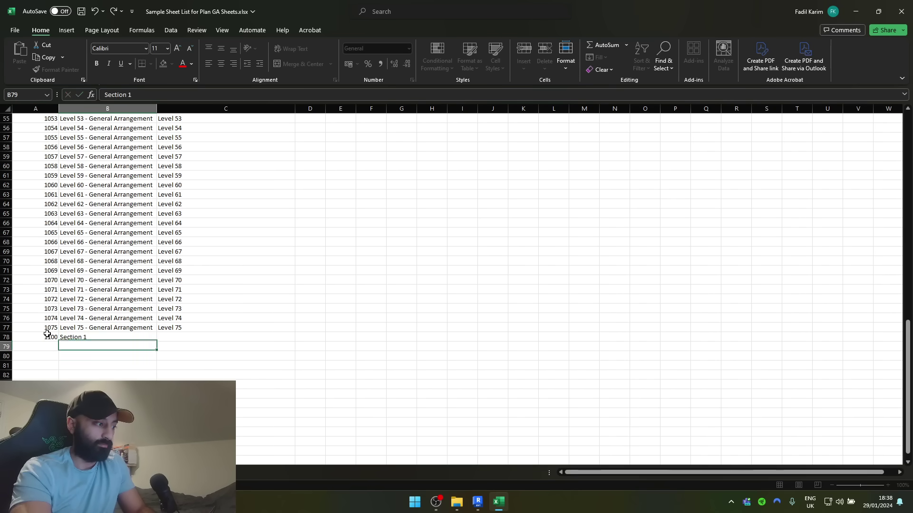
pyautogui.doubleClick(78, 337)
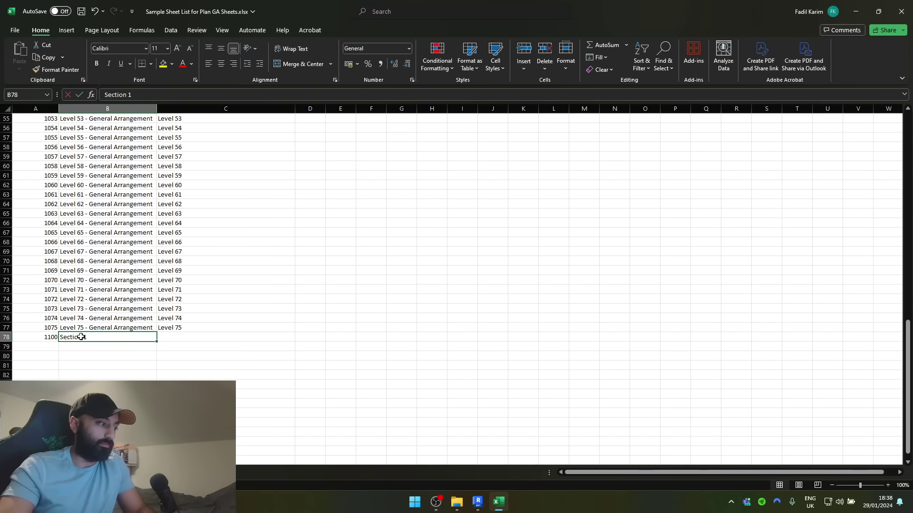
pyautogui.write('s')
pyautogui.write(' Sheet')
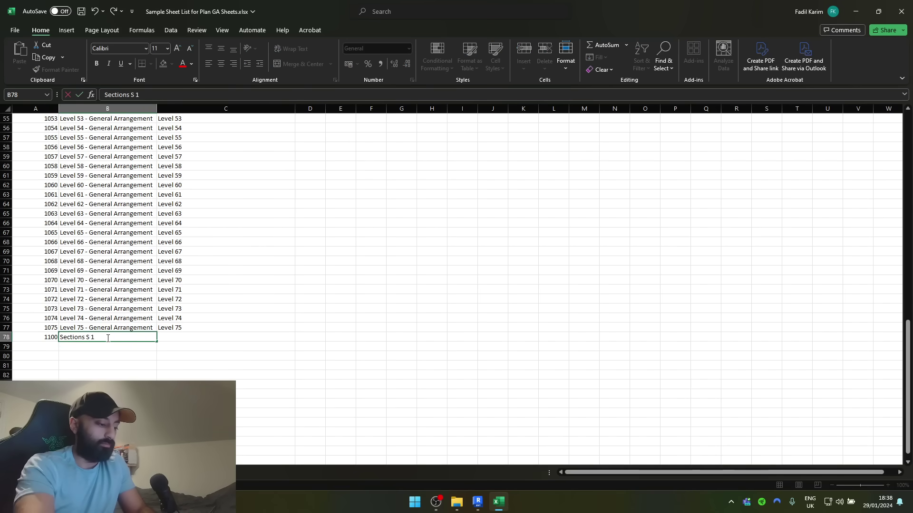
pyautogui.click(224, 393)
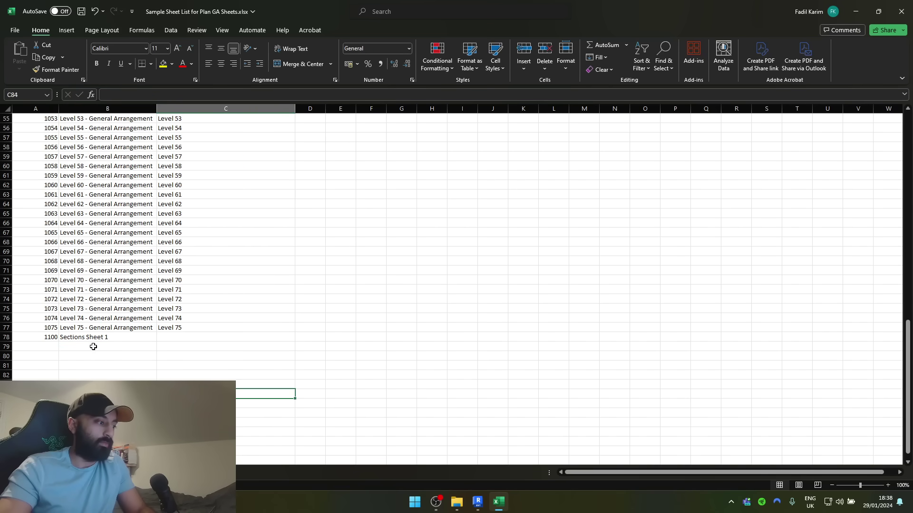
# Select the associated levels in C2:C5 to check their values
pyautogui.scroll(18, 87, 338)
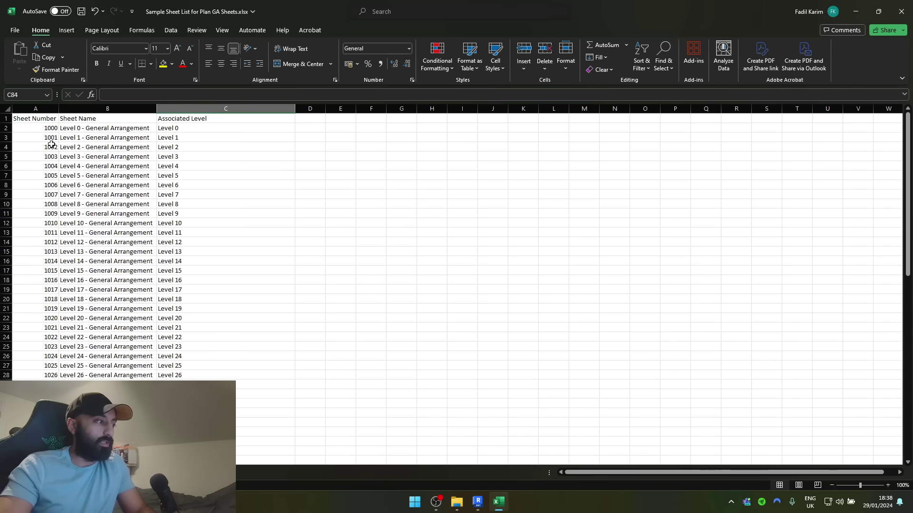
pyautogui.moveTo(41, 128); pyautogui.dragTo(97, 134)
pyautogui.click(97, 128)
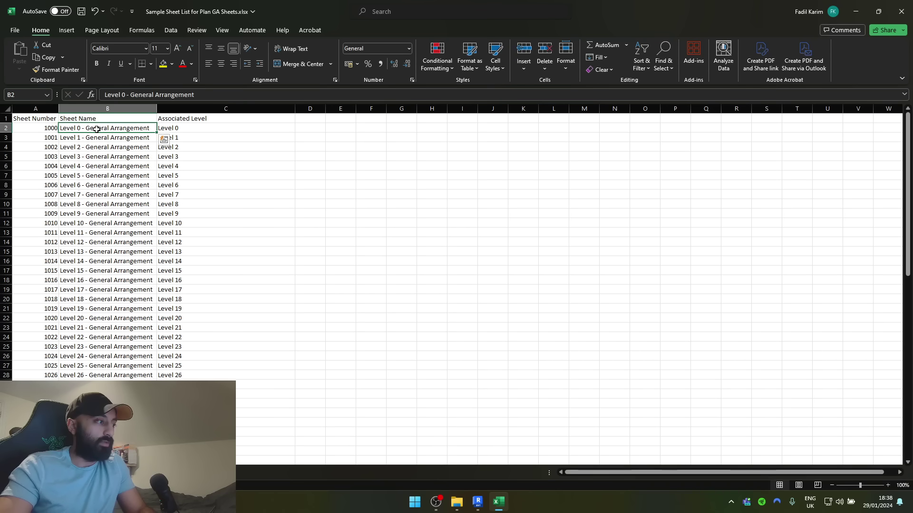
pyautogui.moveTo(171, 128); pyautogui.dragTo(172, 155)
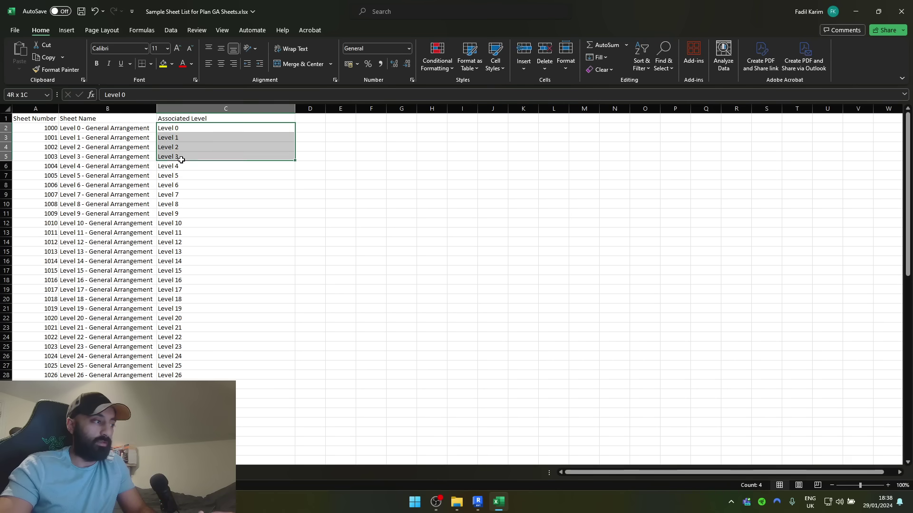
# Confirm 1000 as the new sheet's number in Revit
pyautogui.doubleClick(304, 12)
pyautogui.hotkey('alt', 'Tab')
pyautogui.press('F2')
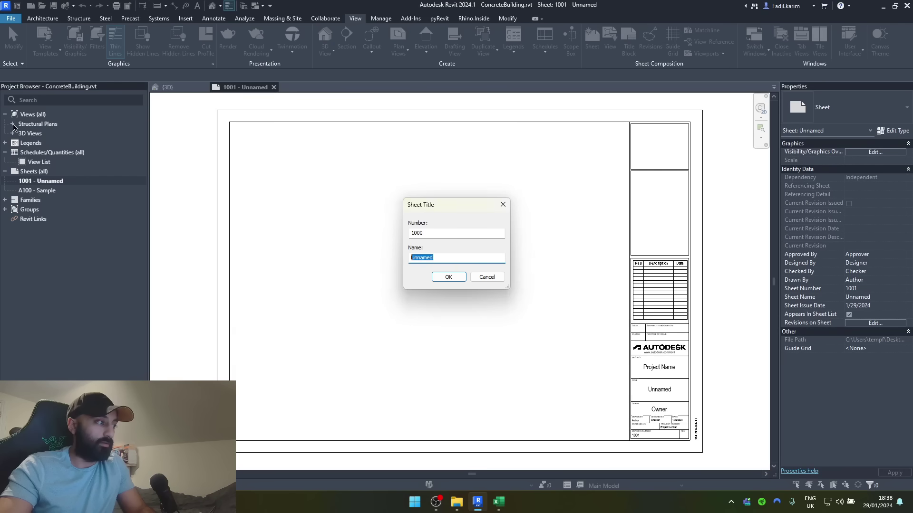
pyautogui.press('Return')
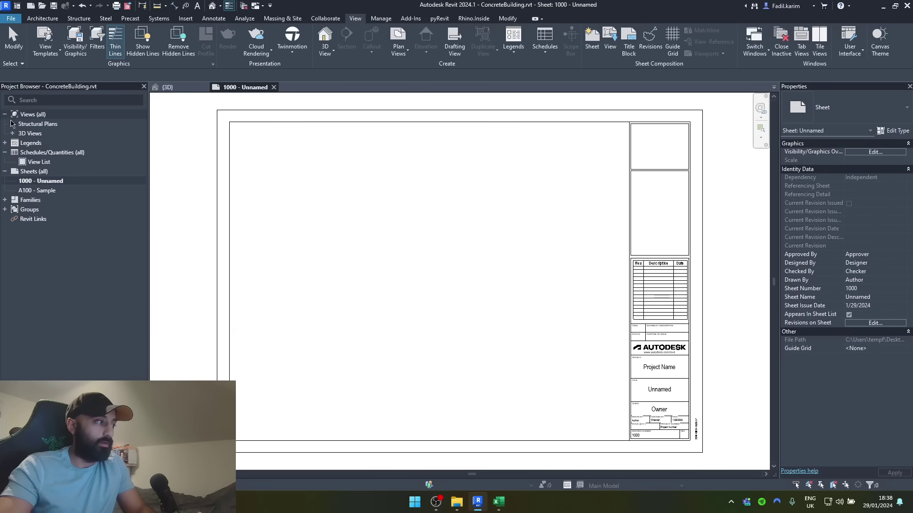
# Delete the 1000 - Unnamed sheet from the Project Browser
pyautogui.doubleClick(38, 124)
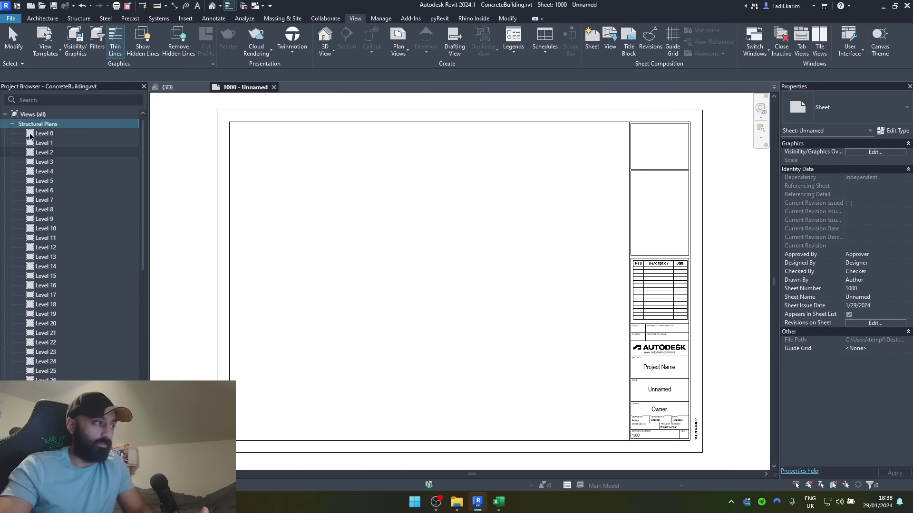
pyautogui.click(13, 123)
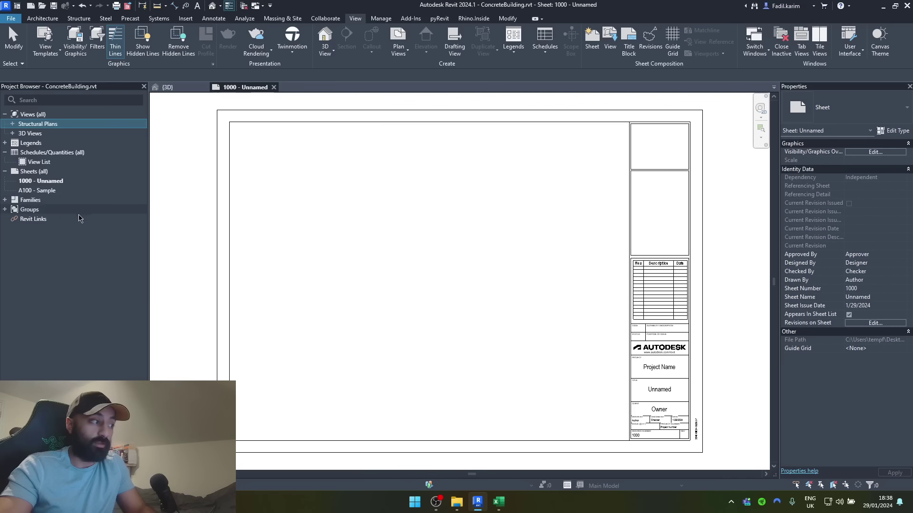
pyautogui.rightClick(54, 181)
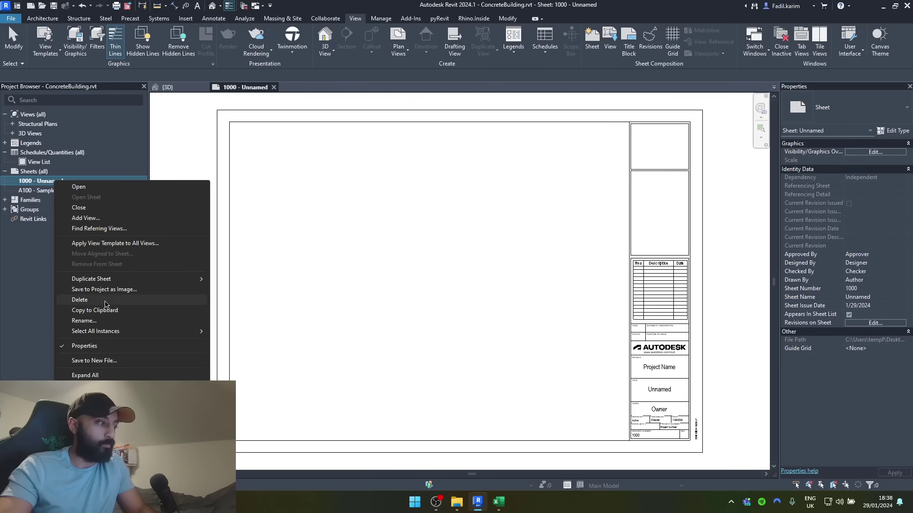
pyautogui.click(80, 300)
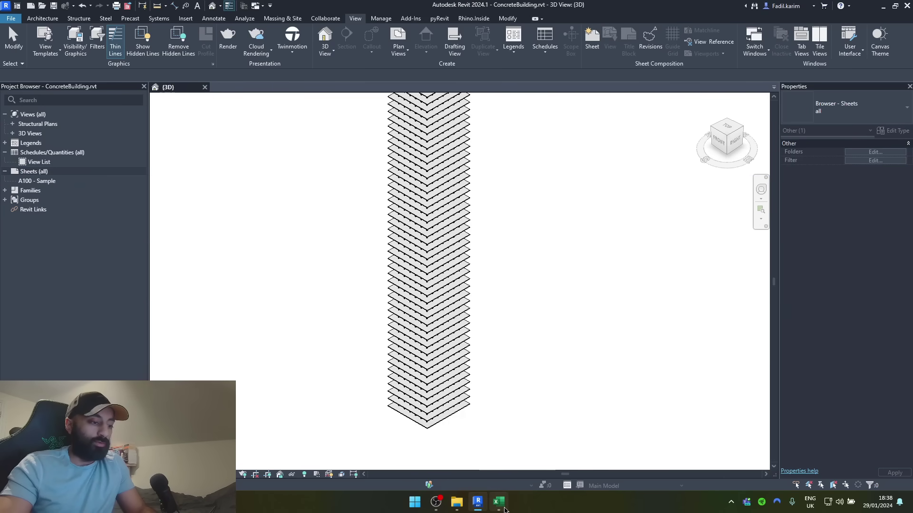
# Fill rows 78–92 with sheets 1100–1114, Sections Sheet 1 to 15
pyautogui.click(498, 502)
pyautogui.scroll(-20, 326, 320)
pyautogui.scroll(6, 328, 323)
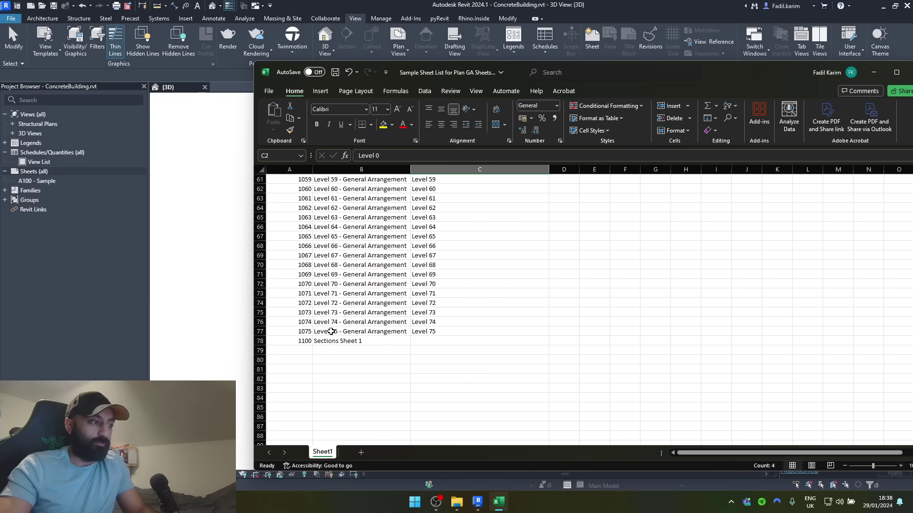
pyautogui.moveTo(299, 342); pyautogui.dragTo(413, 440)
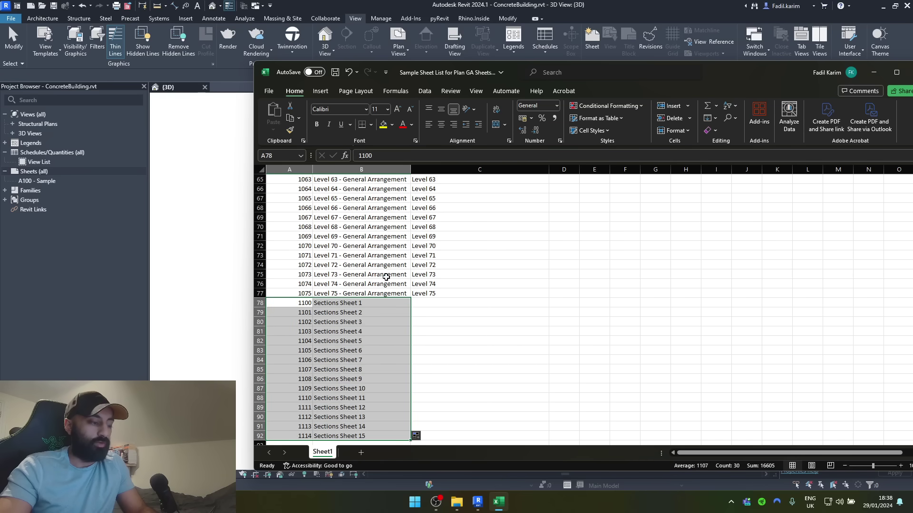
# Save the workbook and close Excel
pyautogui.click(336, 72)
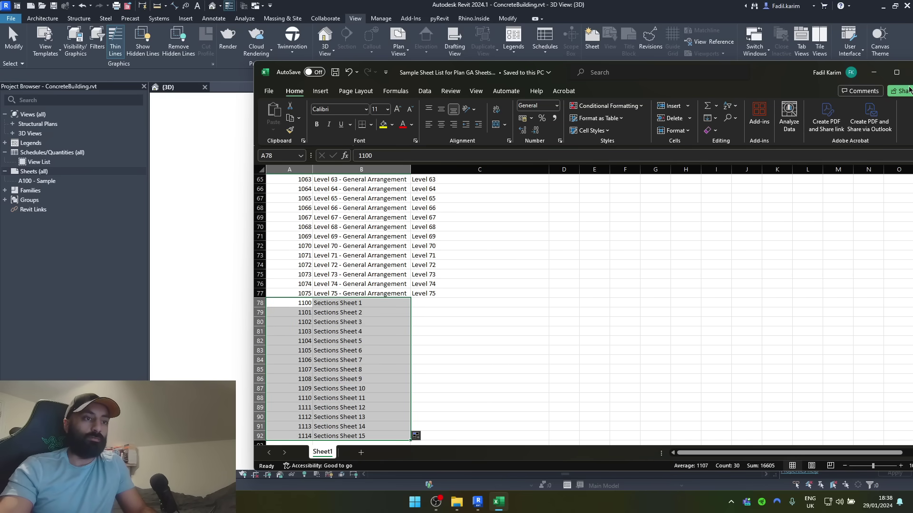
pyautogui.click(897, 72)
pyautogui.click(806, 61)
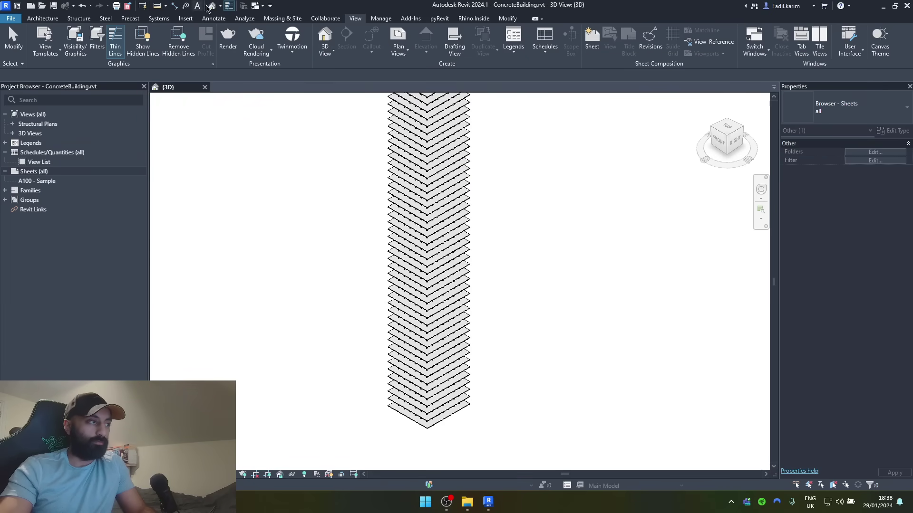
# Start Grasshopper from Rhino.Inside and open CreateSheets_PlanGA.gh from its project folder
pyautogui.click(474, 18)
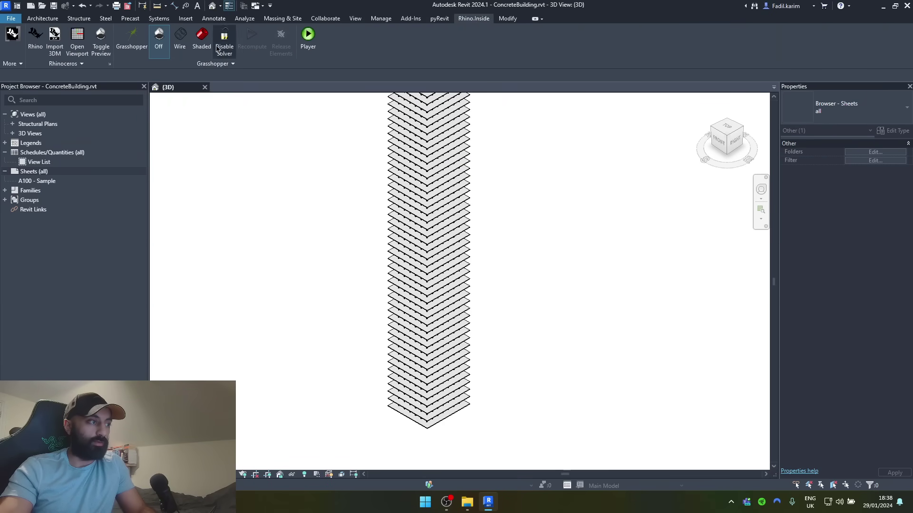
pyautogui.click(138, 43)
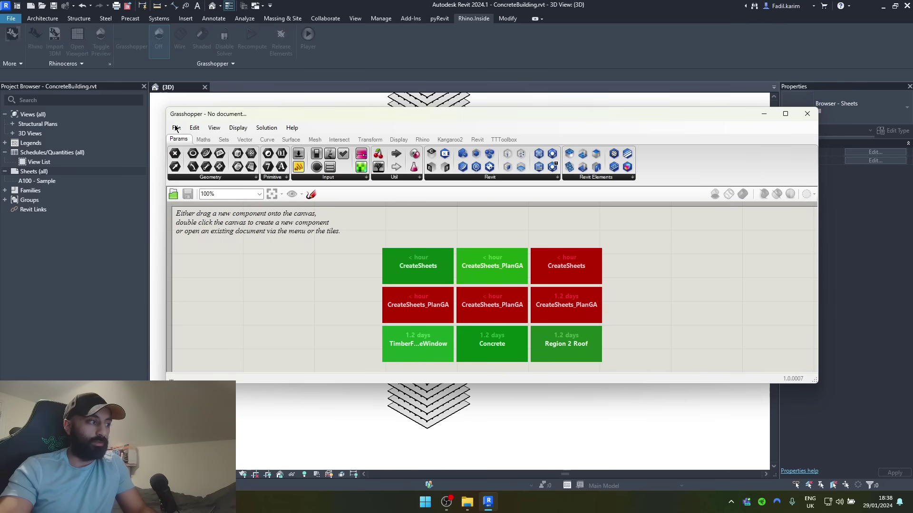
pyautogui.click(175, 129)
pyautogui.click(197, 157)
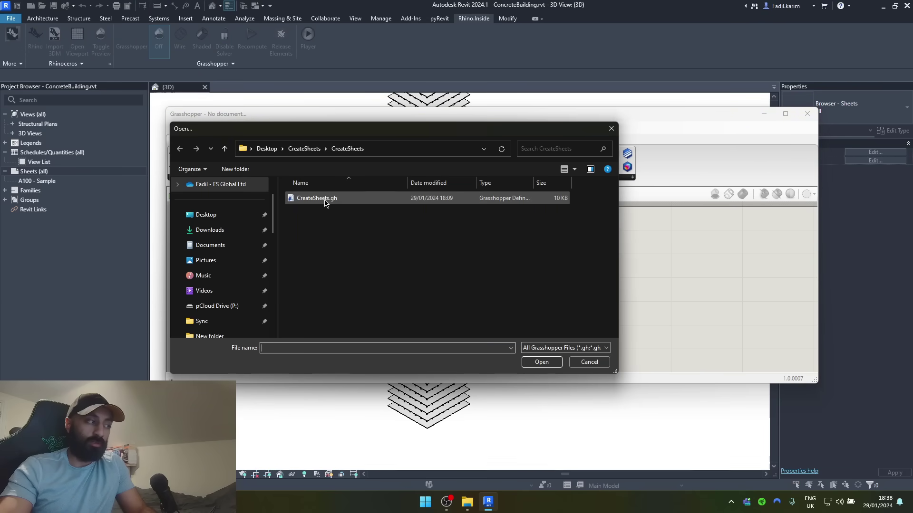
pyautogui.click(304, 149)
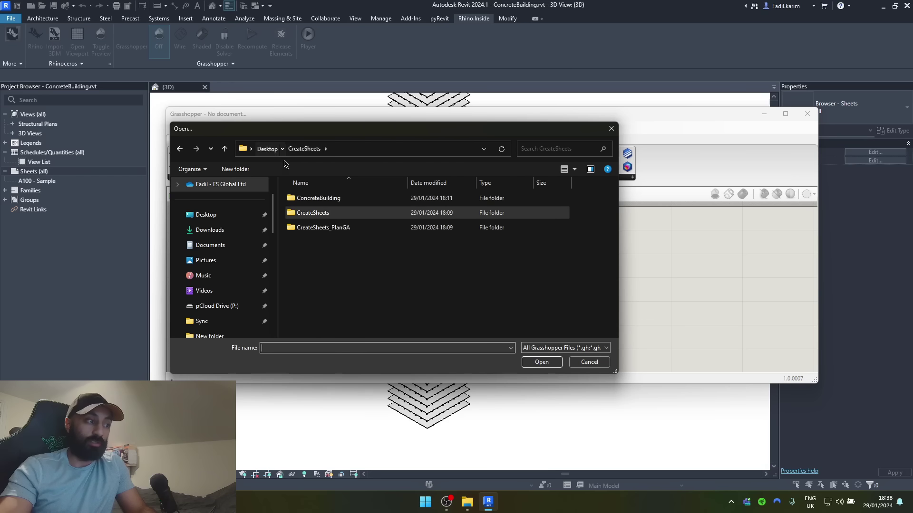
pyautogui.doubleClick(350, 229)
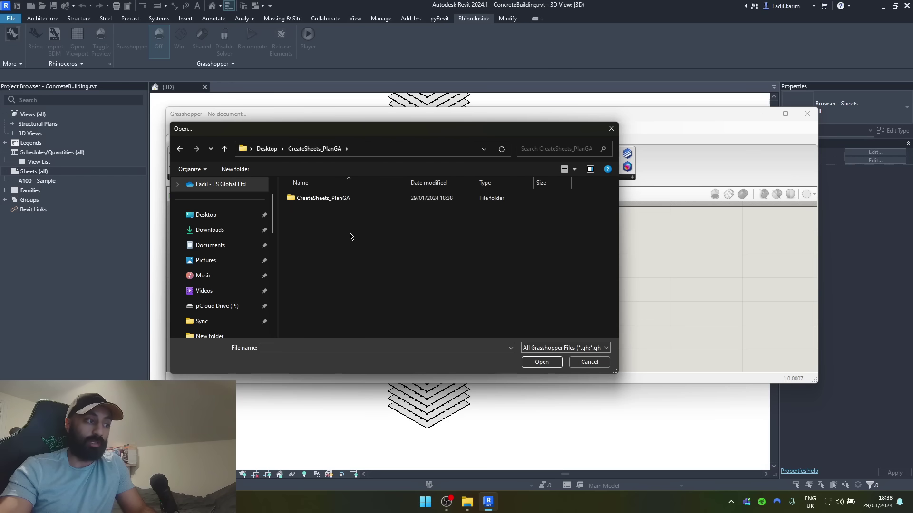
pyautogui.doubleClick(329, 199)
pyautogui.click(328, 198)
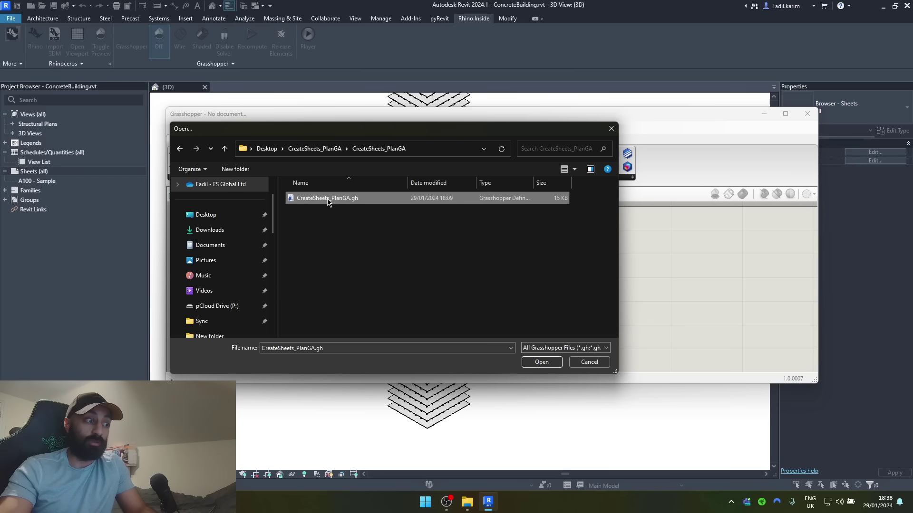
pyautogui.click(529, 363)
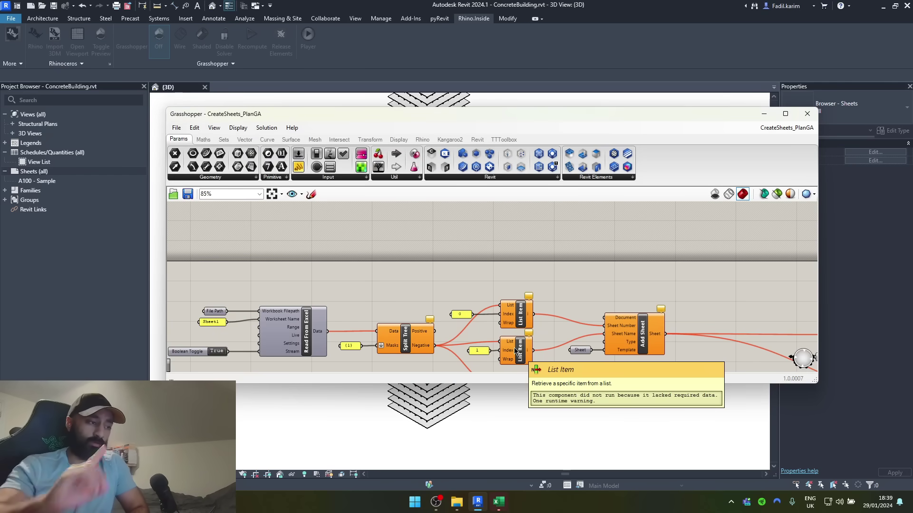
# Set the File Path input to Sample Sheet List for Plan GA Sheets.xlsx
pyautogui.scroll(-4, 437, 283)
pyautogui.scroll(2, 519, 303)
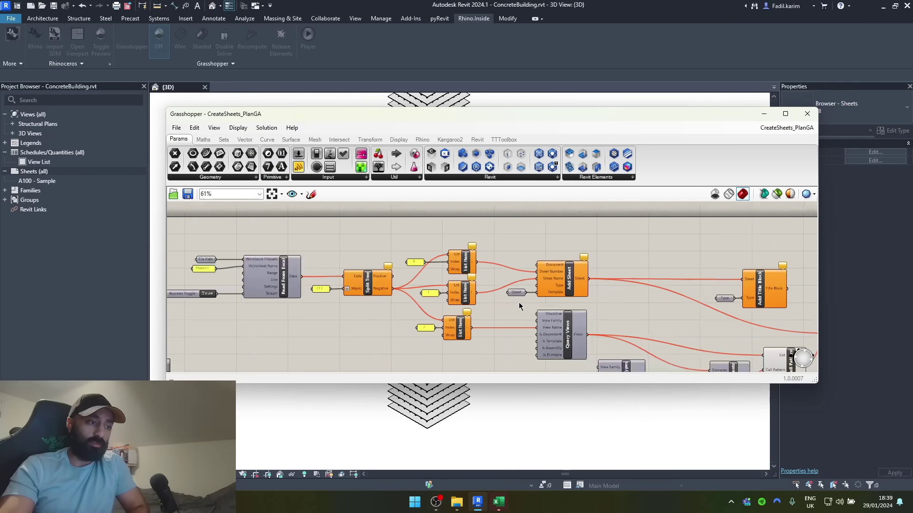
pyautogui.scroll(5, 240, 267)
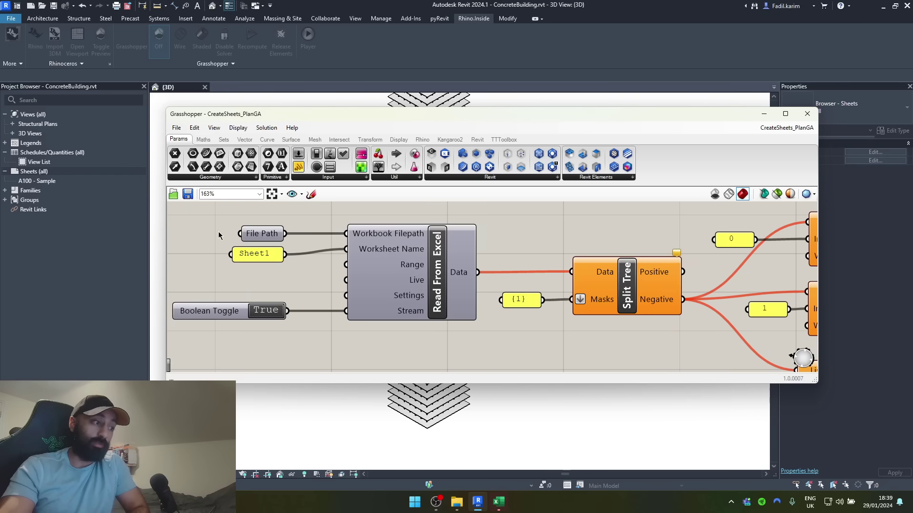
pyautogui.rightClick(256, 233)
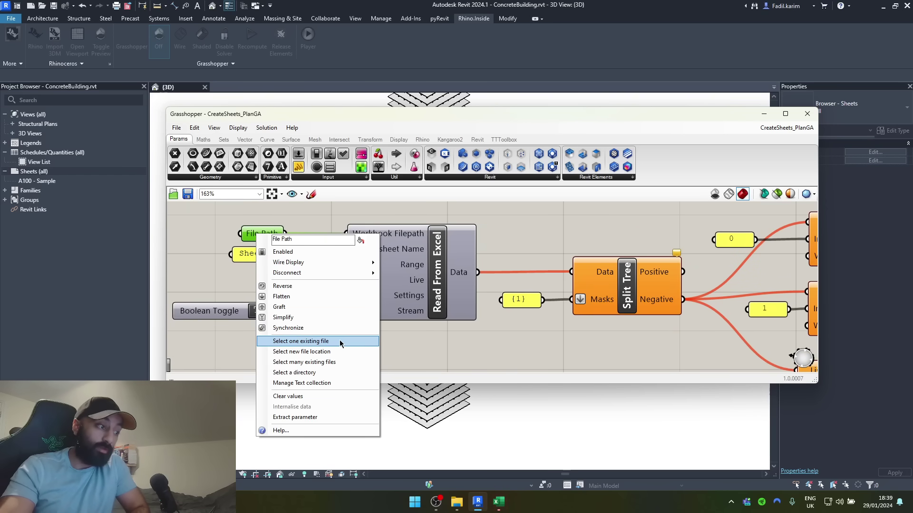
pyautogui.click(340, 341)
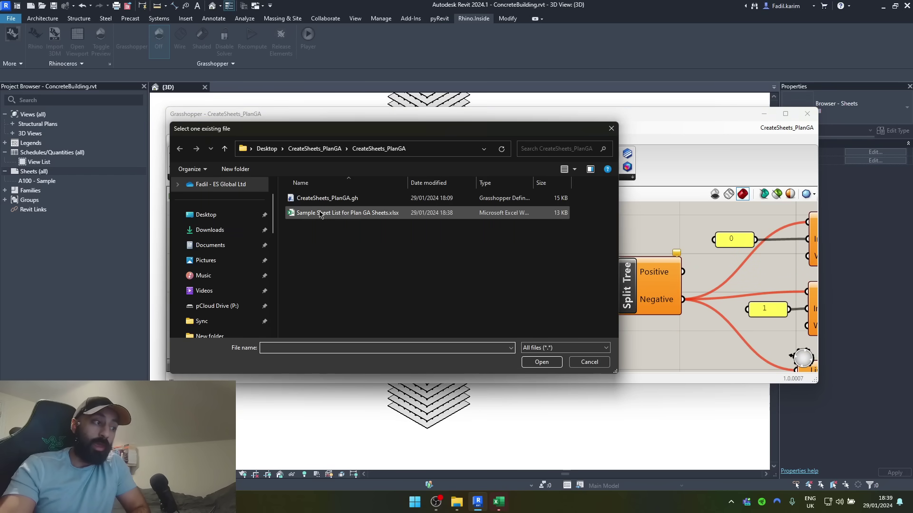
pyautogui.click(327, 217)
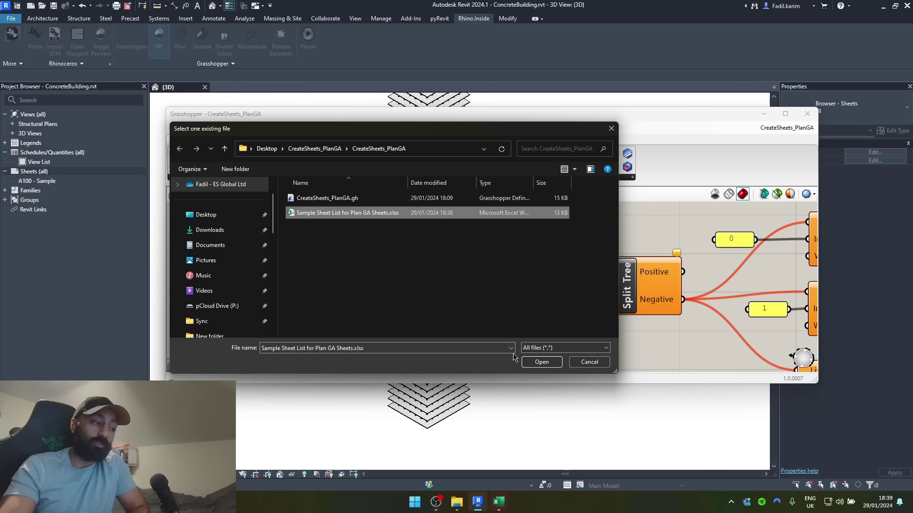
pyautogui.click(541, 362)
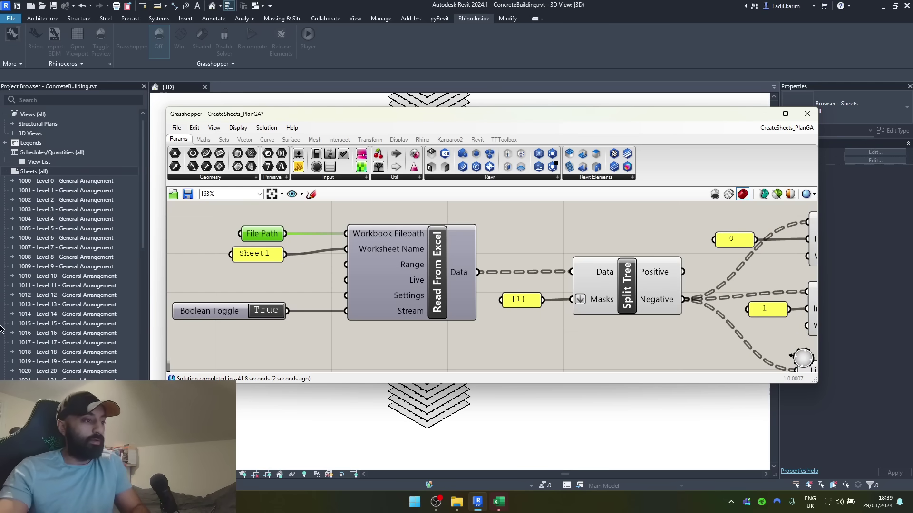
# Scroll the Sheets list to check the generated 1000–1075 and 1100 onward sheets
pyautogui.scroll(-15, 26, 237)
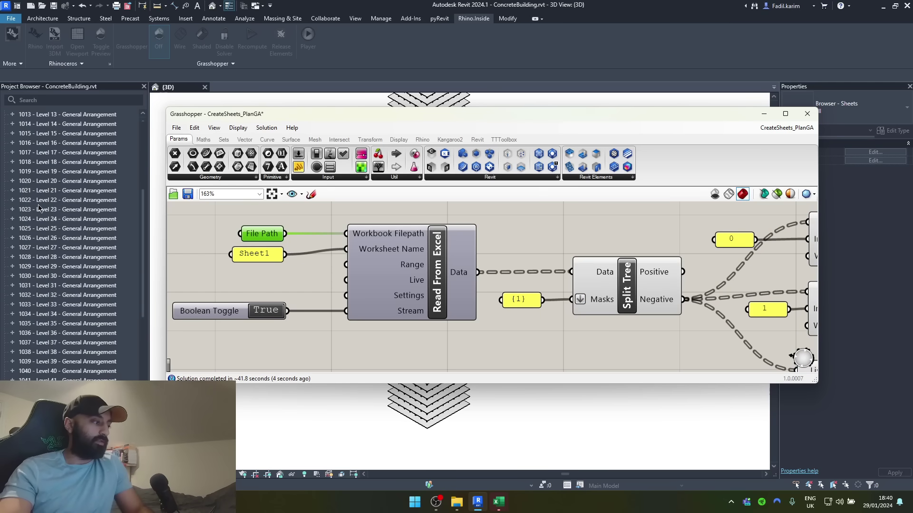
pyautogui.scroll(-1, 27, 237)
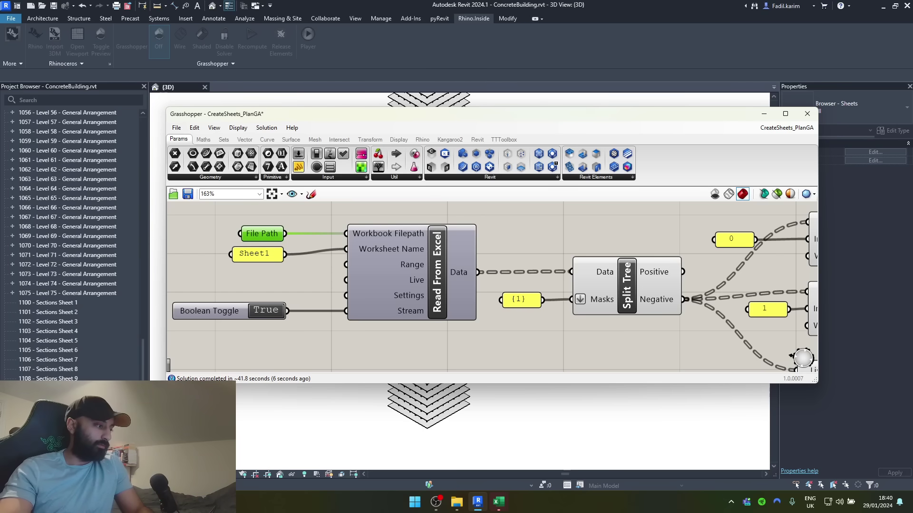
# Open sheet 1004 - Level 4 General Arrangement and select its plan viewport
pyautogui.click(764, 113)
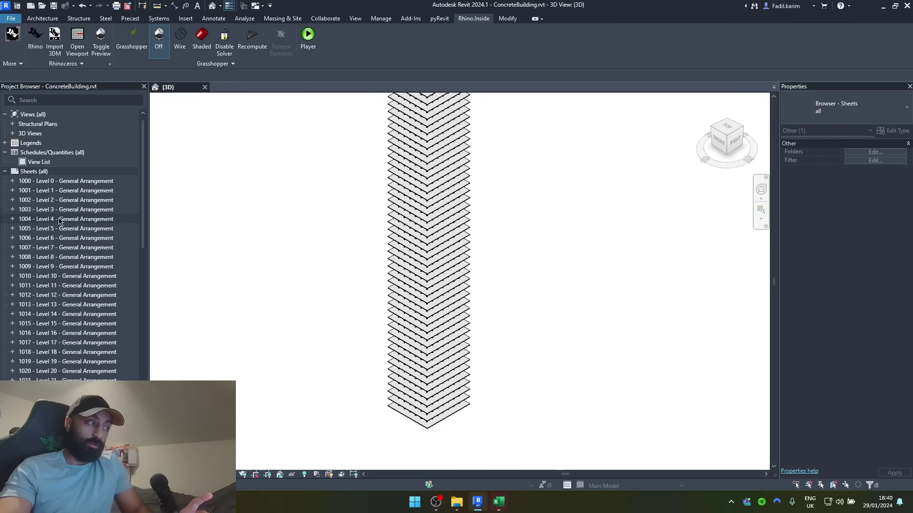
pyautogui.click(60, 219)
pyautogui.doubleClick(59, 219)
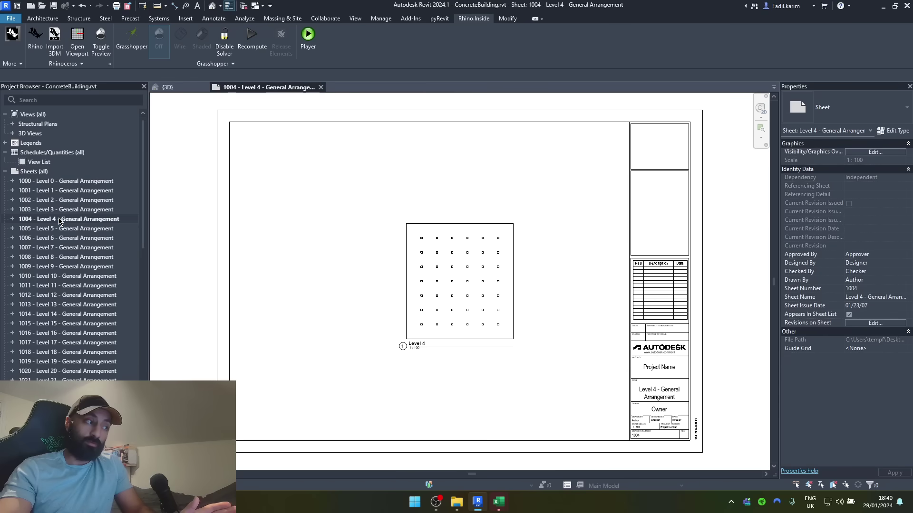
pyautogui.scroll(3, 473, 271)
pyautogui.click(472, 274)
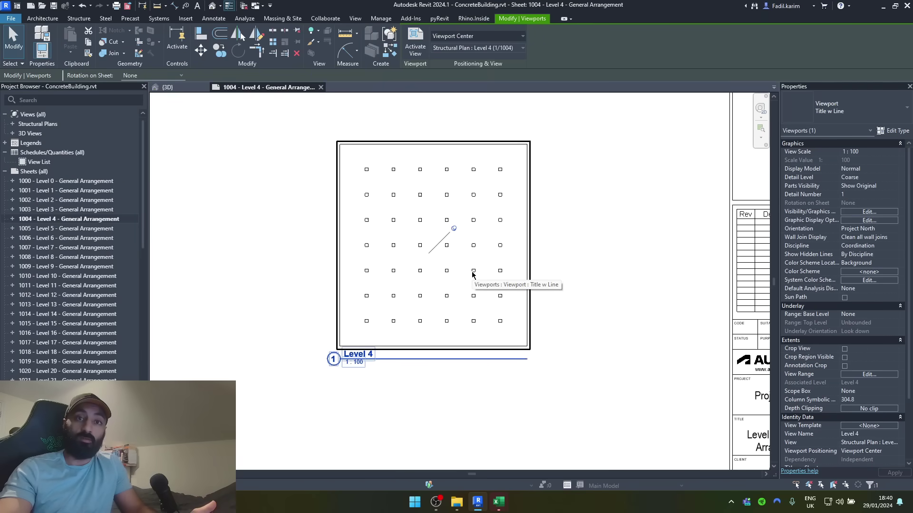
pyautogui.scroll(-3, 445, 293)
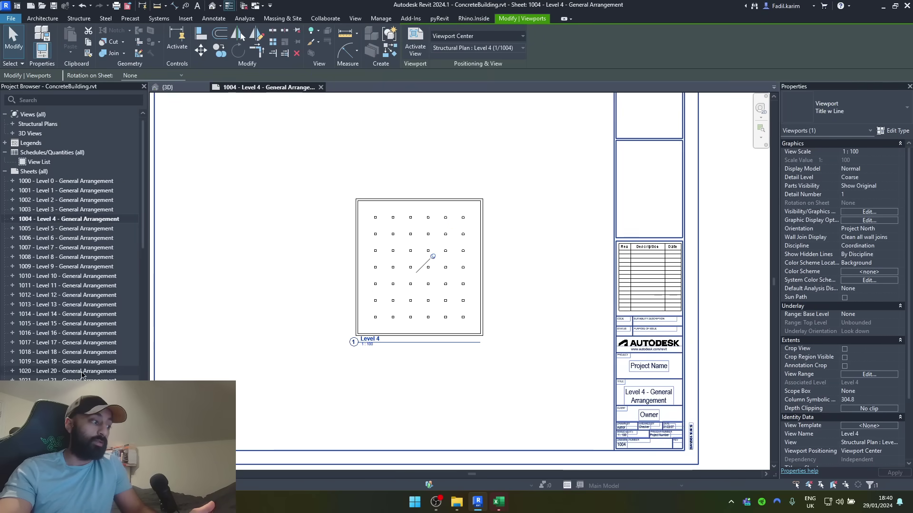
# Open sheet 1020 - Level 20 General Arrangement and select its plan
pyautogui.click(445, 293)
pyautogui.doubleClick(72, 371)
pyautogui.click(435, 317)
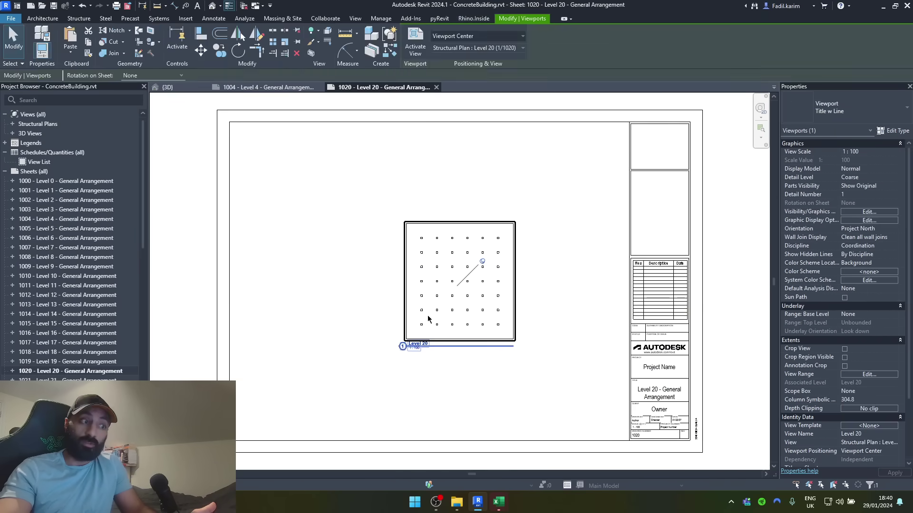
# Open sheet 1000 - Level 0 General Arrangement and zoom into its plan viewport
pyautogui.click(67, 184)
pyautogui.doubleClick(67, 184)
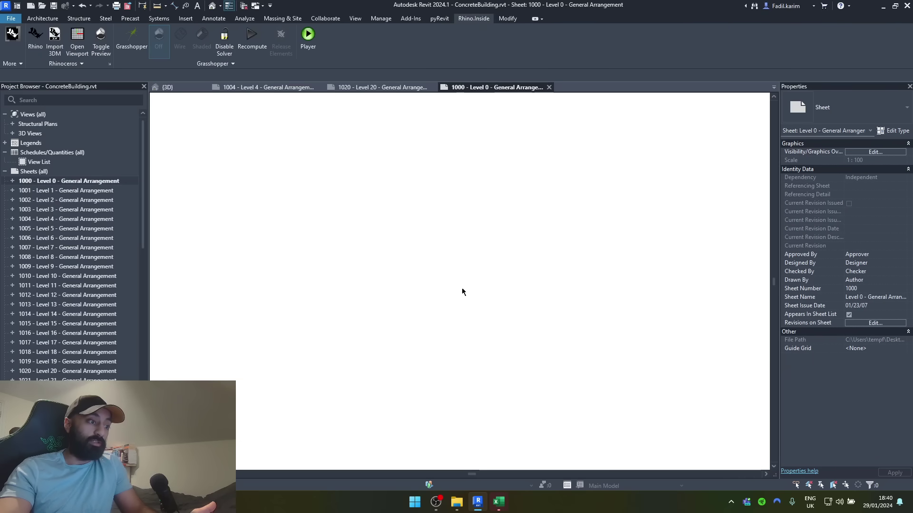
pyautogui.scroll(3, 480, 204)
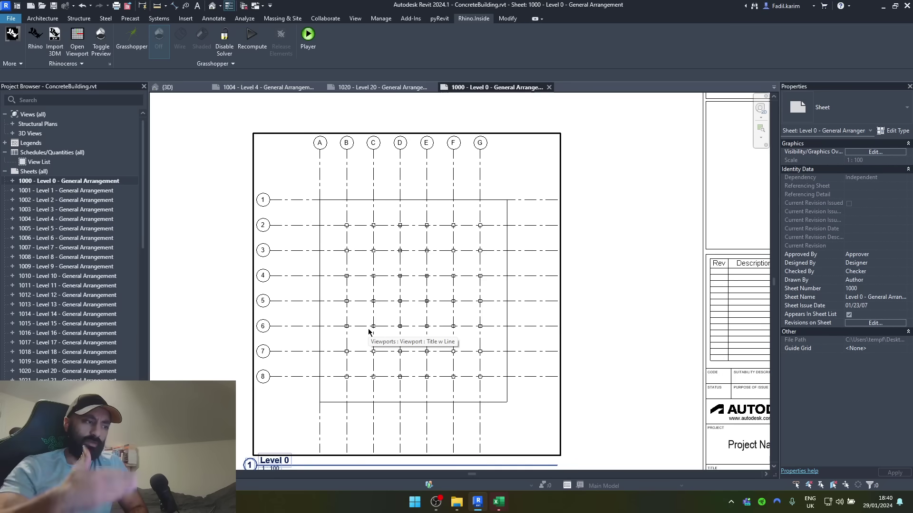
pyautogui.scroll(-3, 358, 319)
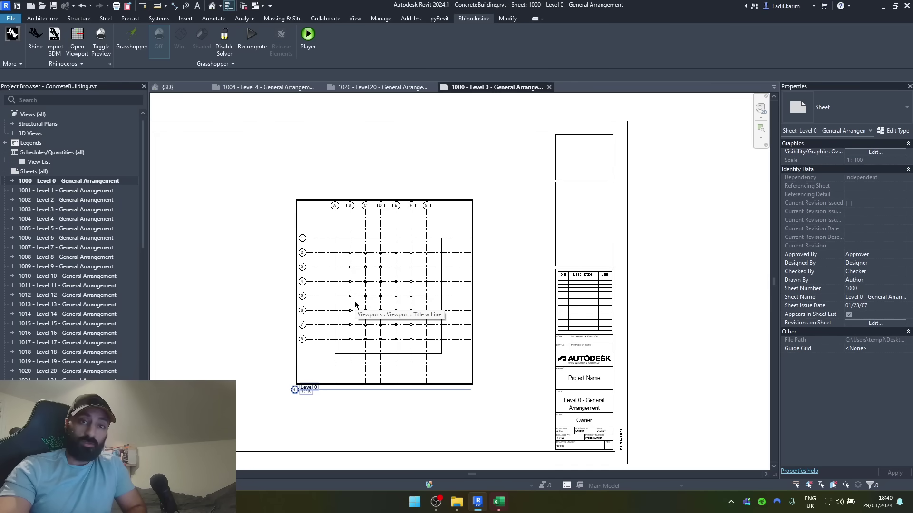
# Launch Brave and load denarianalytics.com
pyautogui.press('super')
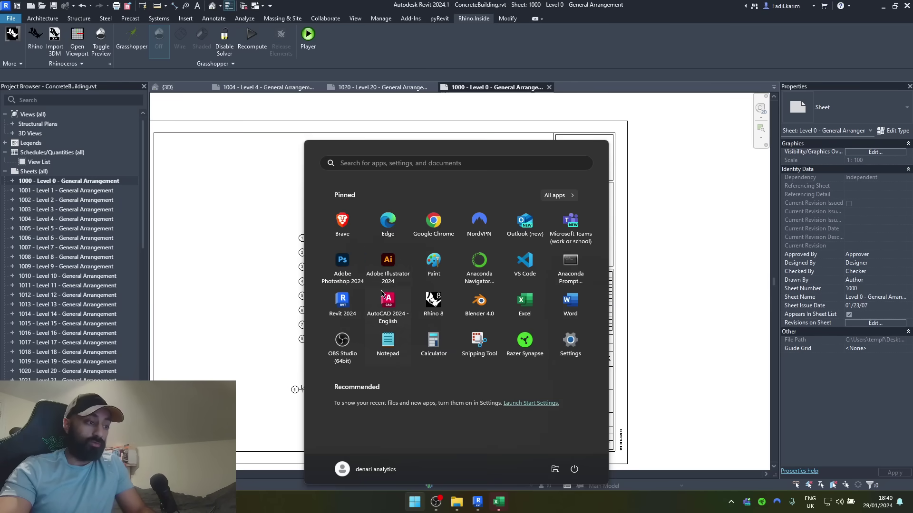
pyautogui.click(345, 232)
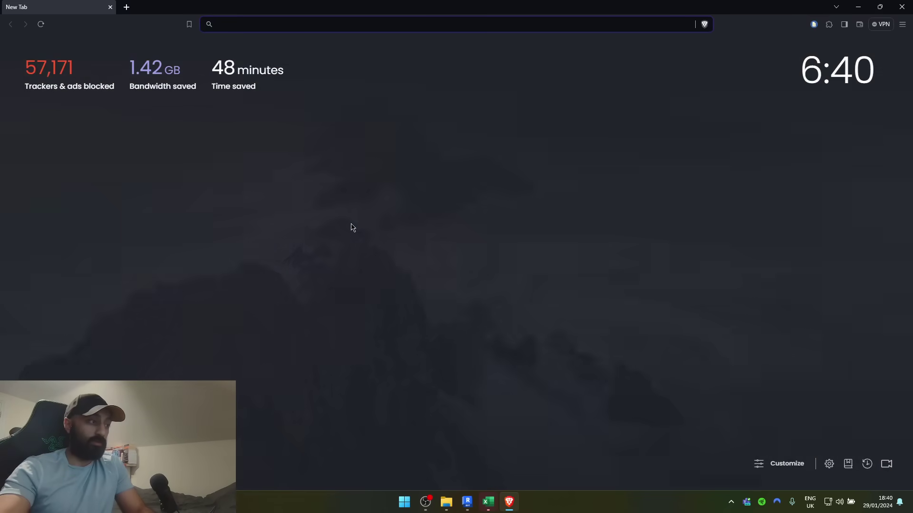
pyautogui.write('denarianalyt')
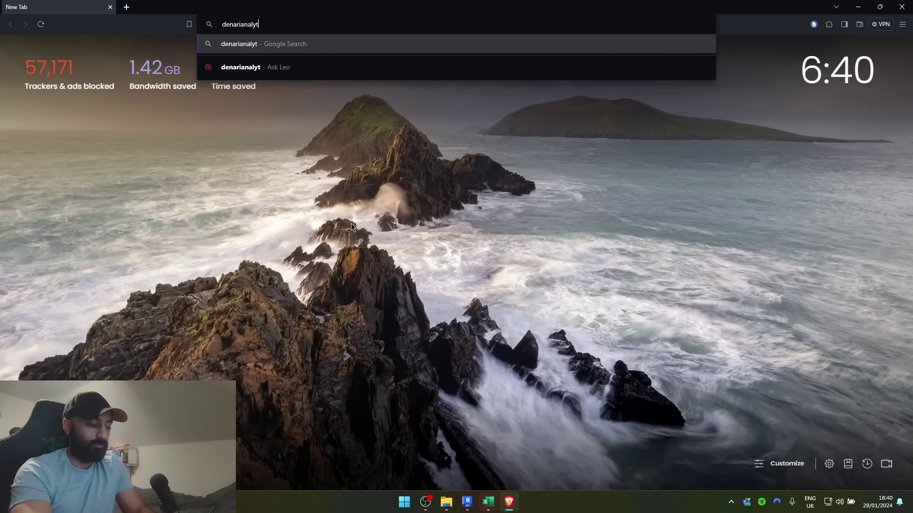
pyautogui.write('ics.com')
pyautogui.press('Return')
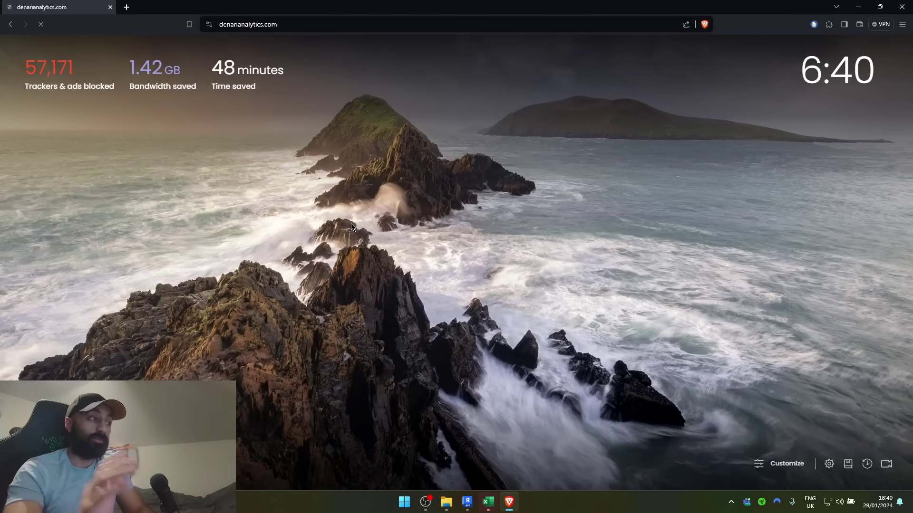
# Open the Grasshopper downloads page and scroll to the Batch Sheet Creator scripts
pyautogui.scroll(-5, 349, 224)
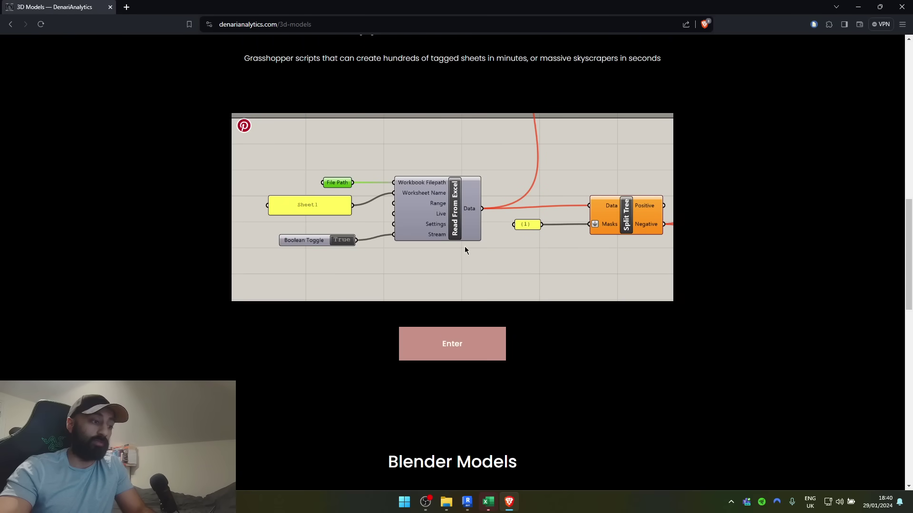
pyautogui.scroll(3, 517, 273)
pyautogui.scroll(-2, 518, 273)
pyautogui.scroll(12, 518, 273)
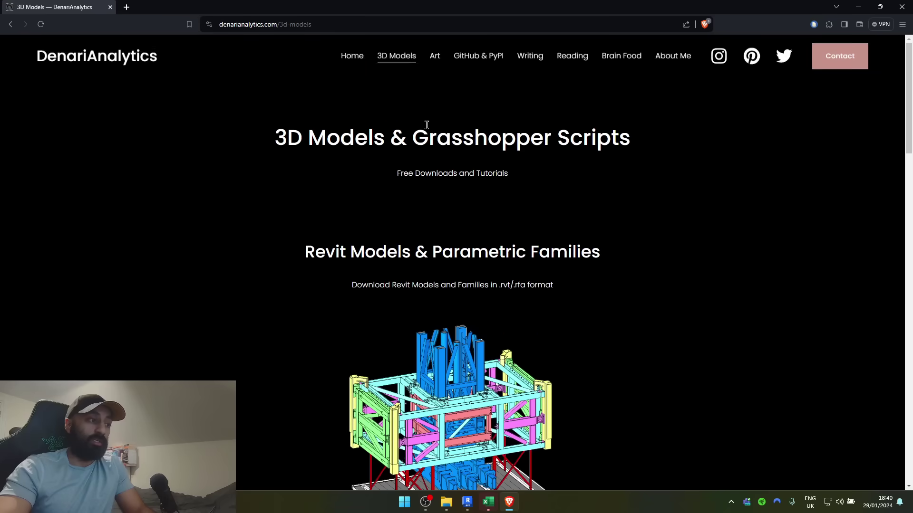
pyautogui.scroll(-14, 401, 168)
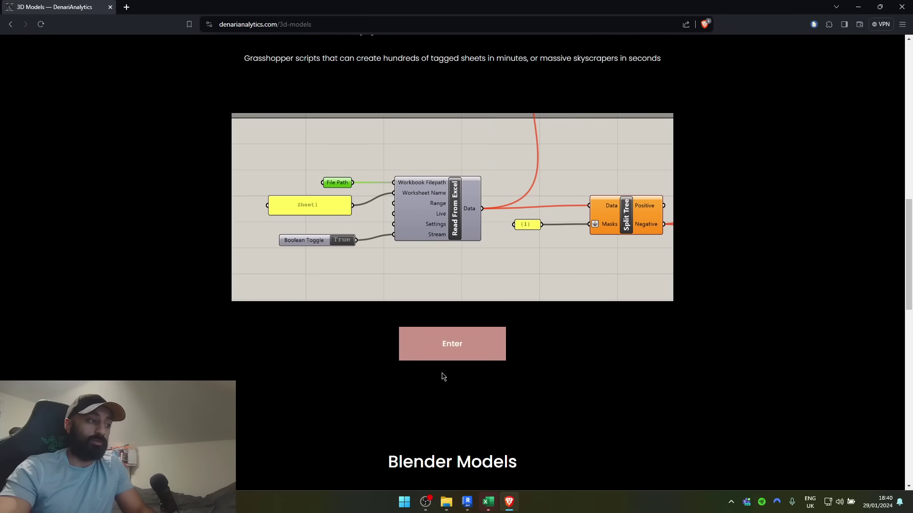
pyautogui.click(451, 341)
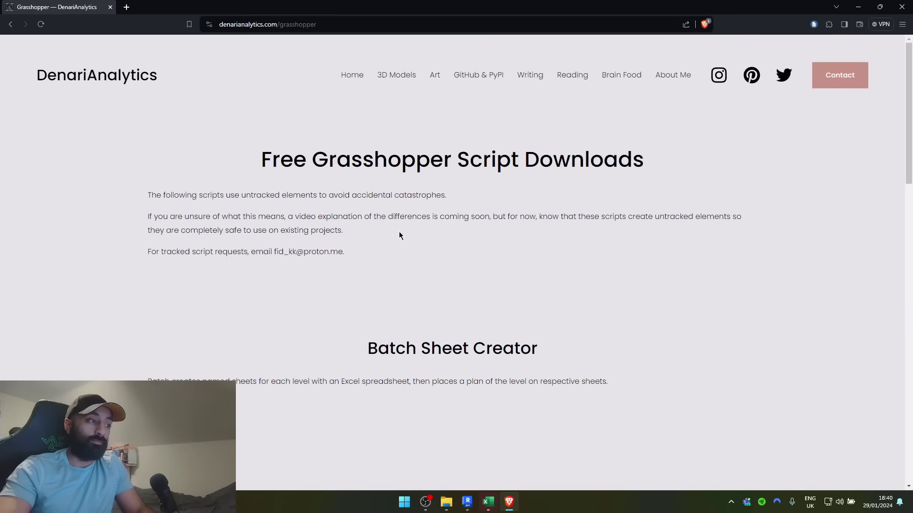
pyautogui.scroll(-4, 398, 234)
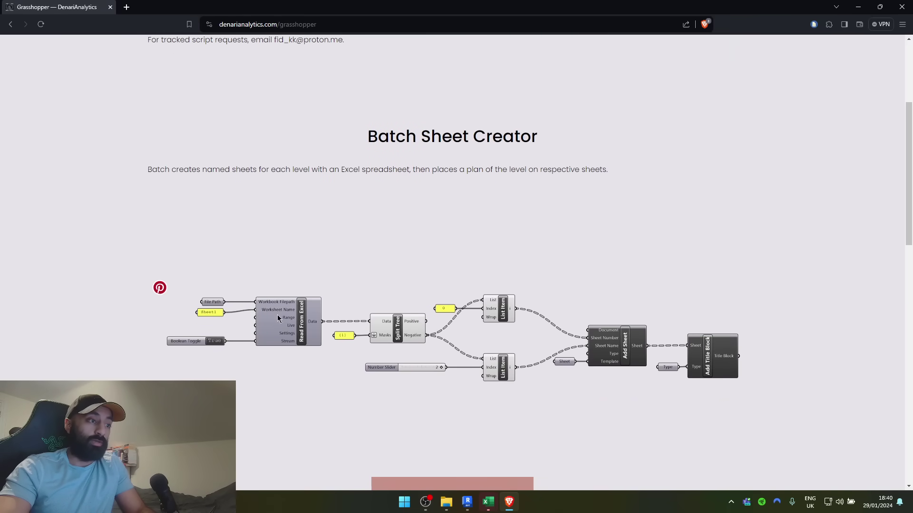
pyautogui.scroll(-8, 500, 349)
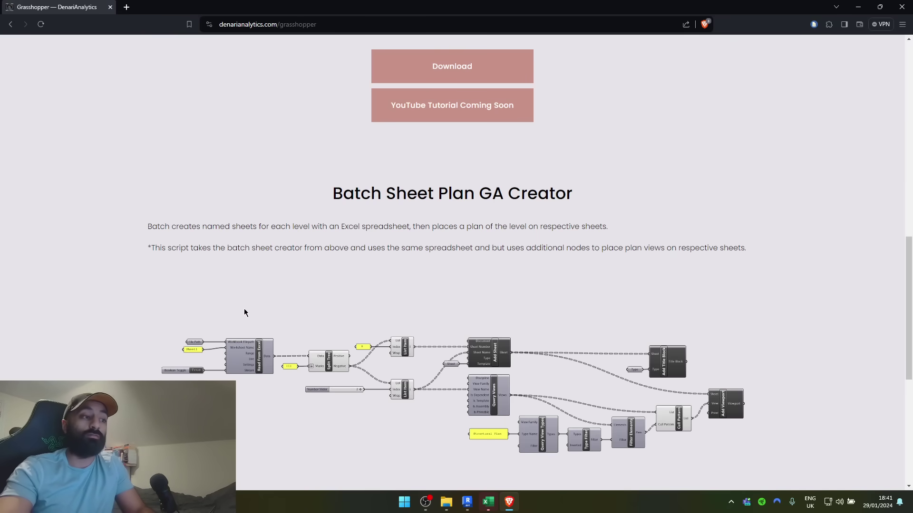
pyautogui.scroll(7, 451, 293)
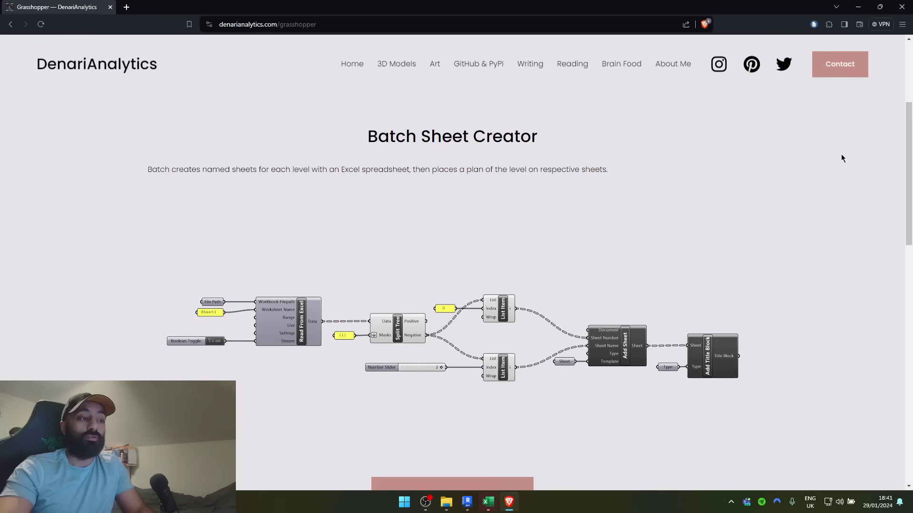
# Hide the browser and bring the Sample Sheet List workbook forward
pyautogui.click(857, 7)
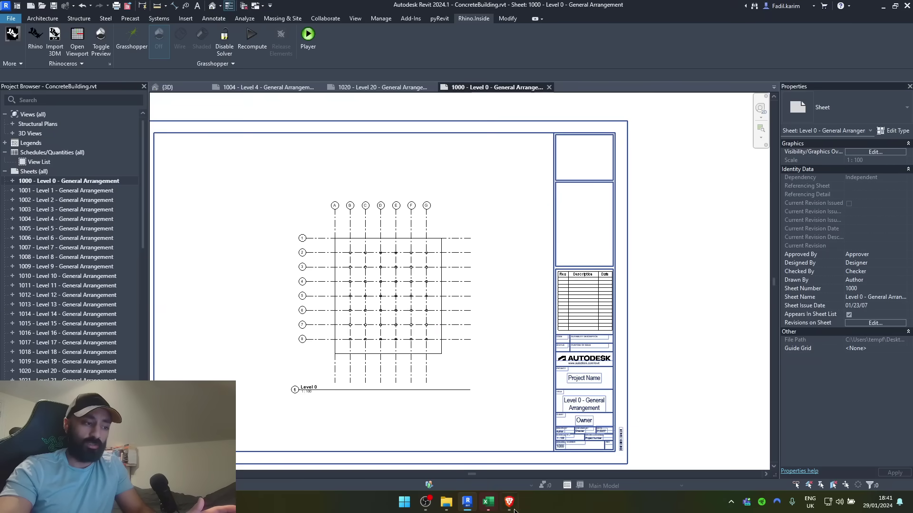
pyautogui.moveTo(490, 508)
pyautogui.click(532, 455)
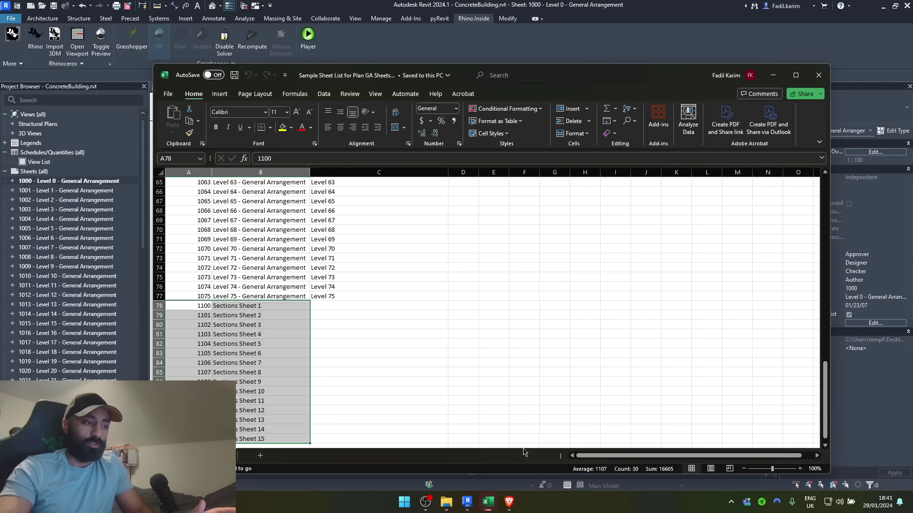
pyautogui.scroll(-4, 319, 292)
# Enter sheet 1200 'Sheet 1' in row 93 and fill down to 1210, Sheet 11
pyautogui.click(194, 334)
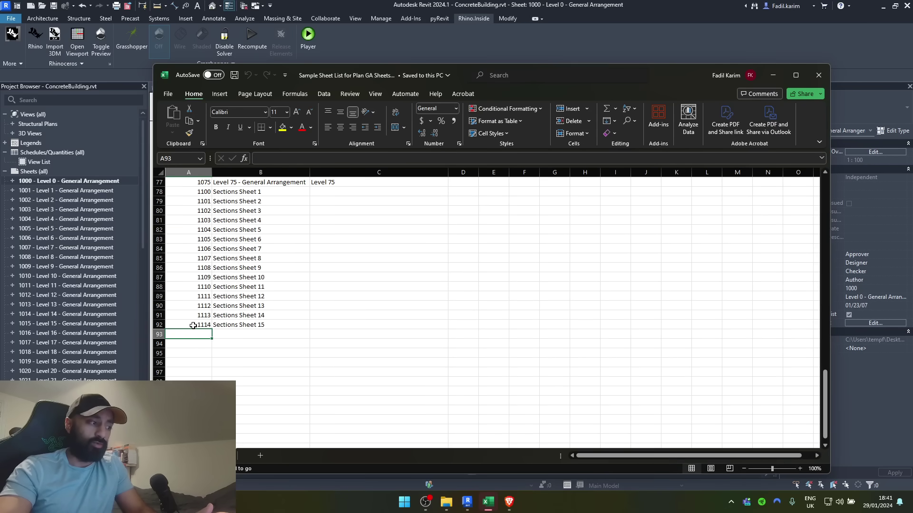
pyautogui.write('1200')
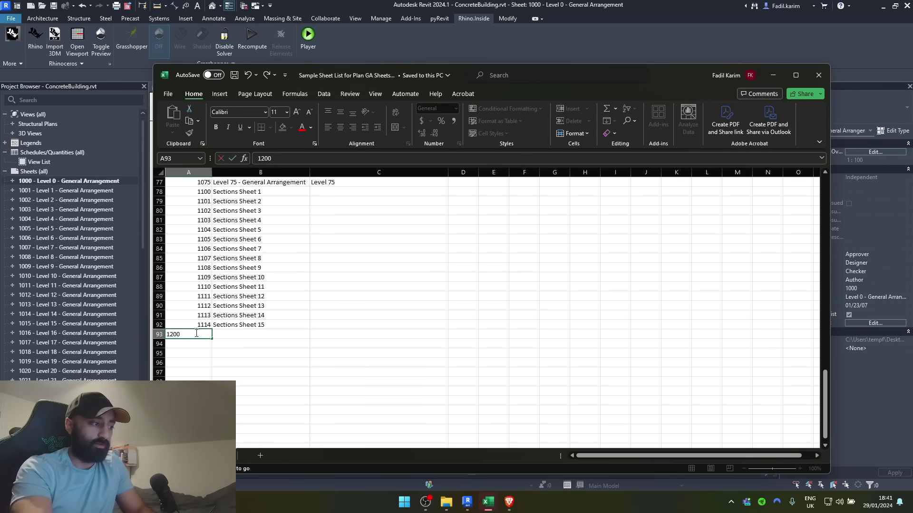
pyautogui.press('Tab')
pyautogui.write('She')
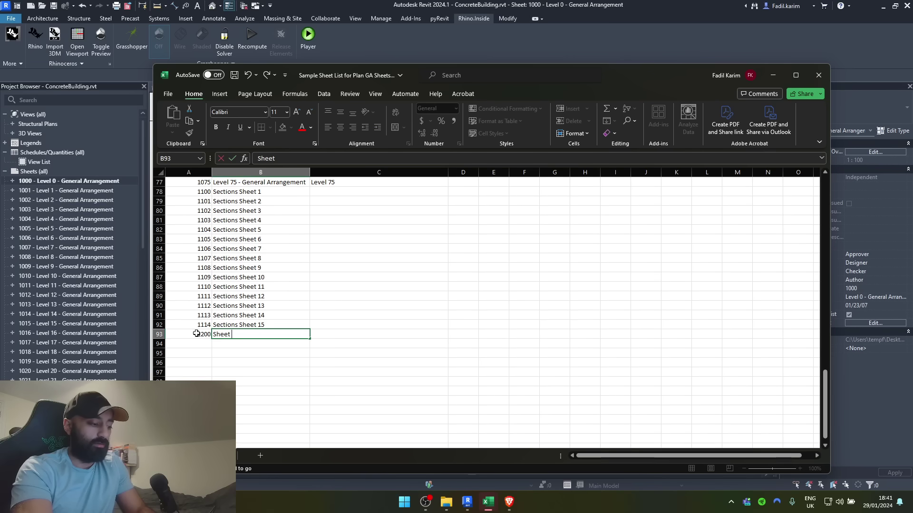
pyautogui.press('Down')
pyautogui.press('Down')
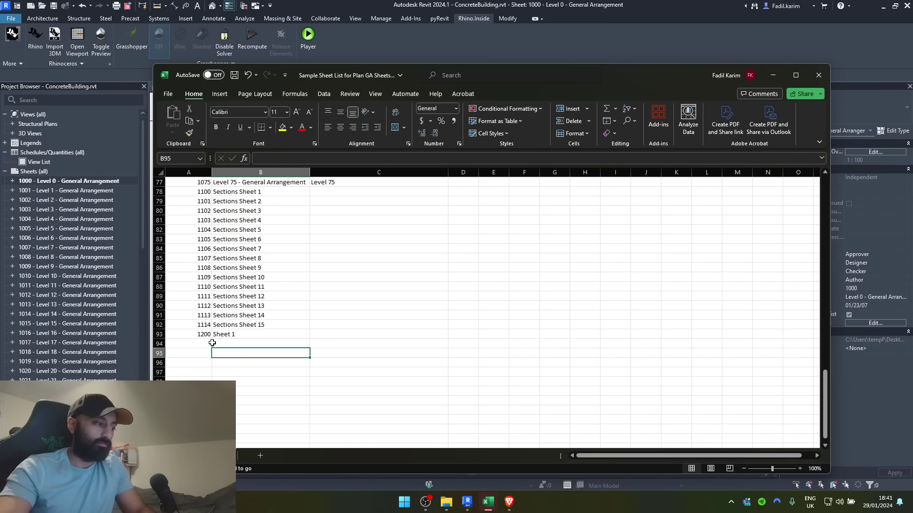
pyautogui.moveTo(195, 332); pyautogui.dragTo(306, 434)
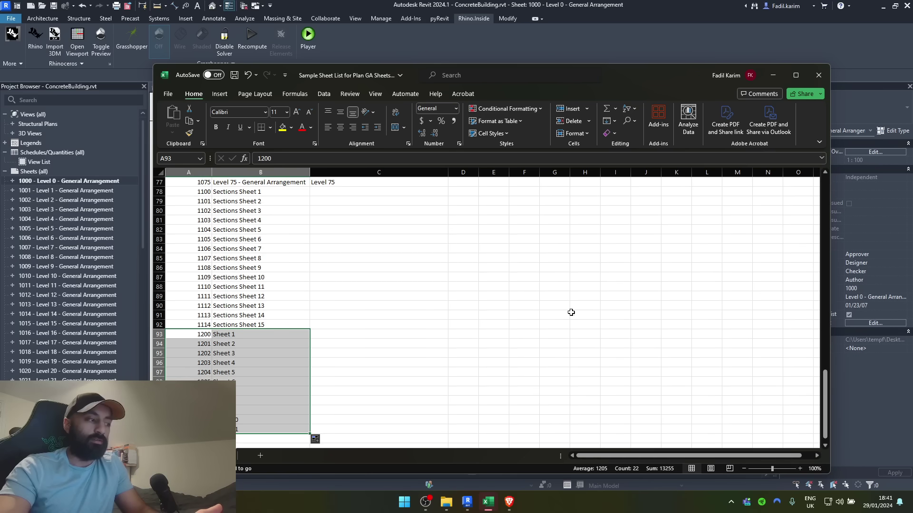
# Check Revit's sheet list, then close the workbook and the blank Excel window
pyautogui.moveTo(664, 76); pyautogui.dragTo(747, 57)
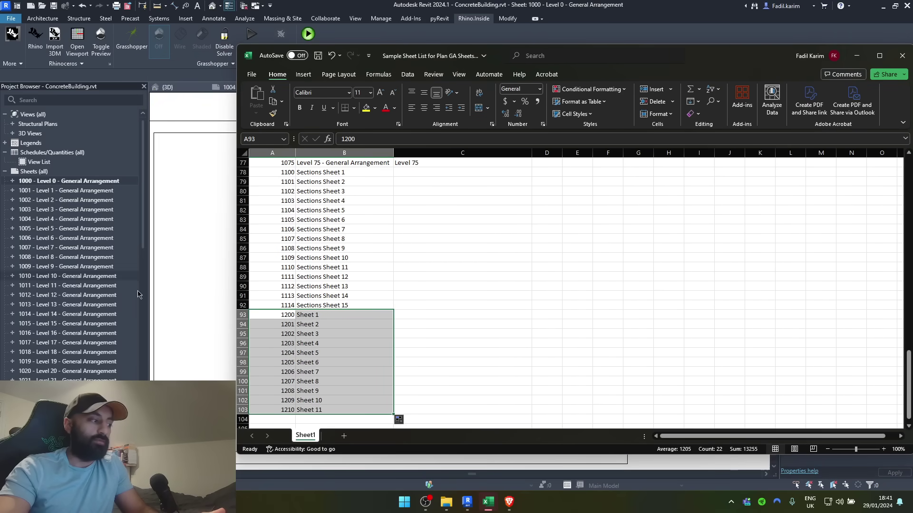
pyautogui.scroll(-20, 81, 280)
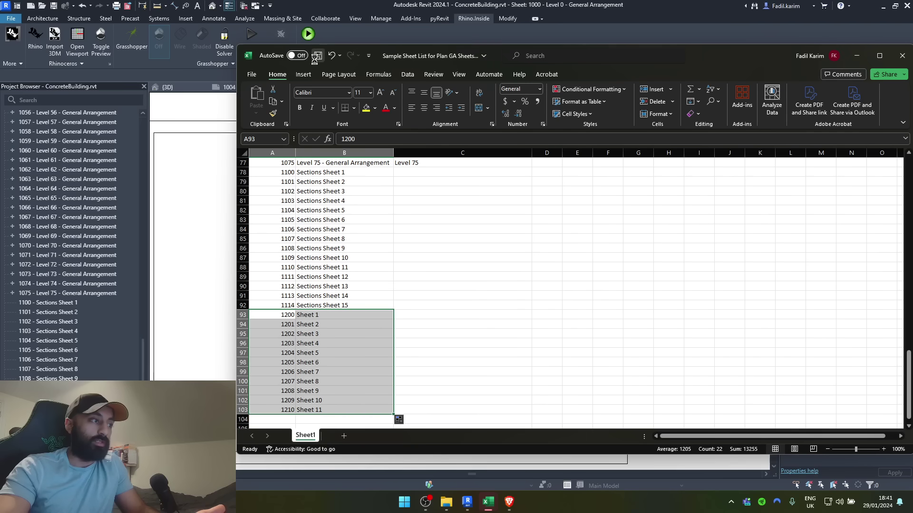
pyautogui.click(902, 56)
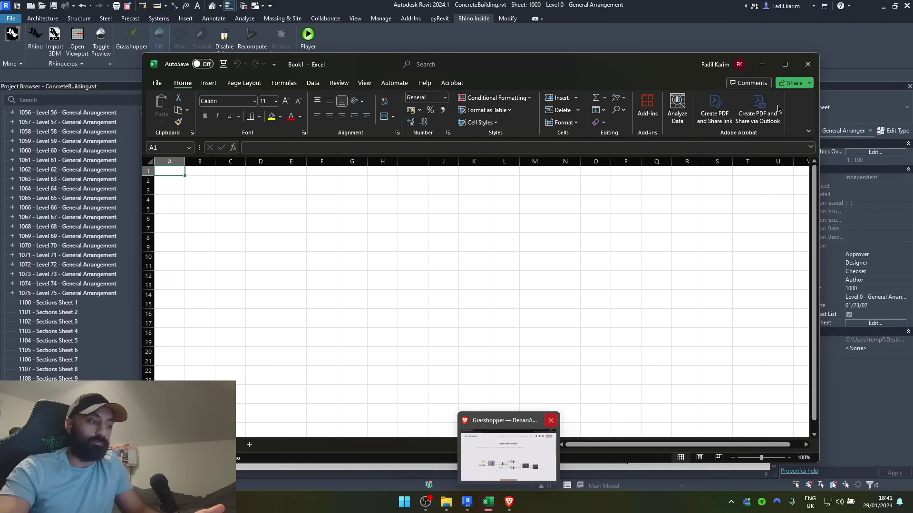
pyautogui.click(808, 63)
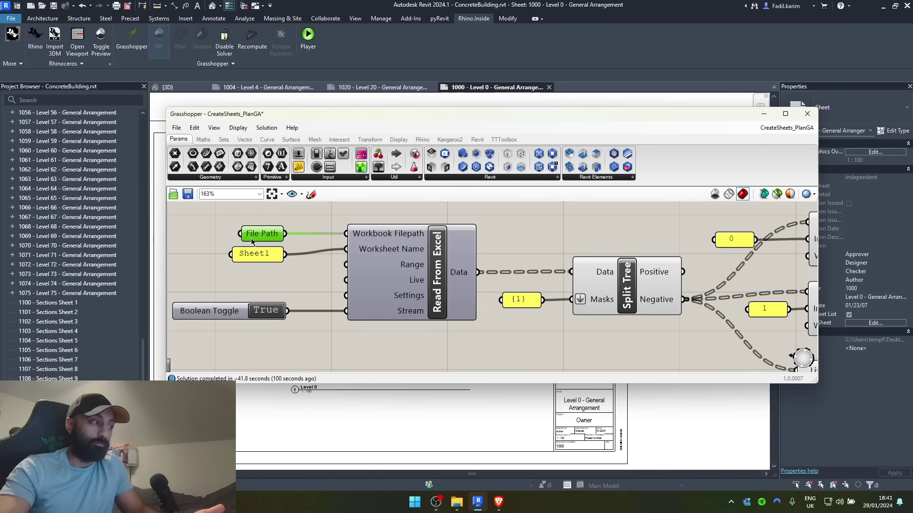
# Re-run the Excel-driven definition to add sheets 1200 - Sheet 1 through Sheet 11, then exit Grasshopper
pyautogui.click(274, 311)
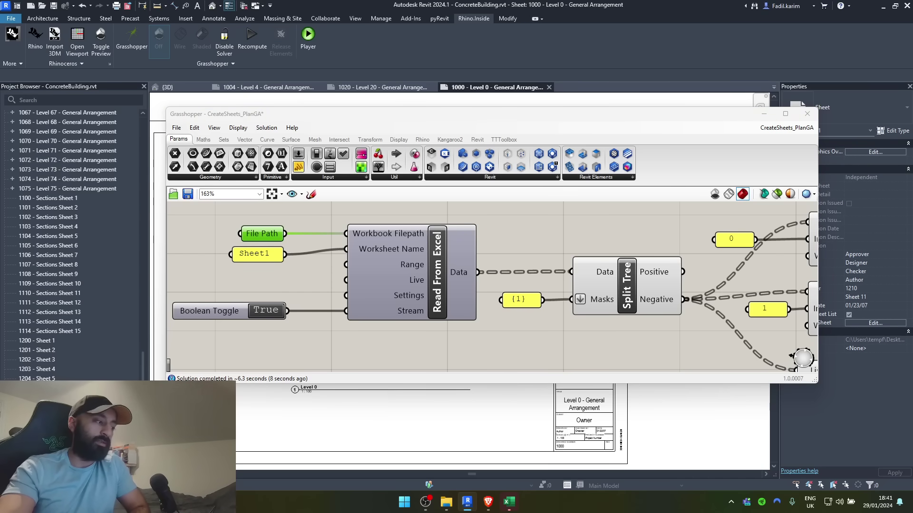
pyautogui.click(808, 115)
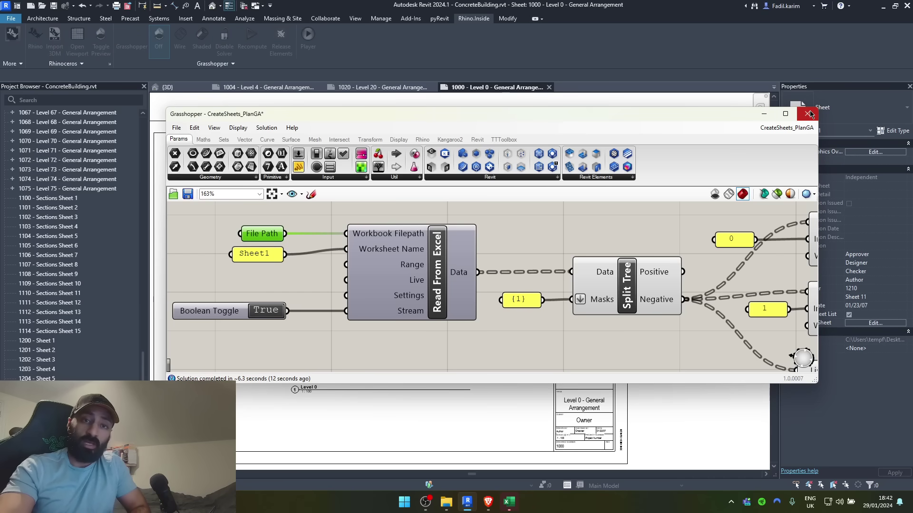
pyautogui.click(808, 114)
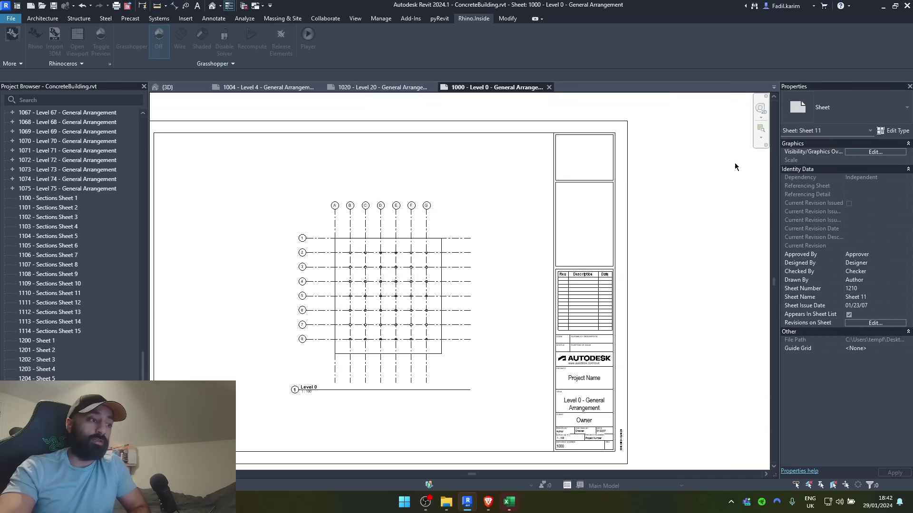